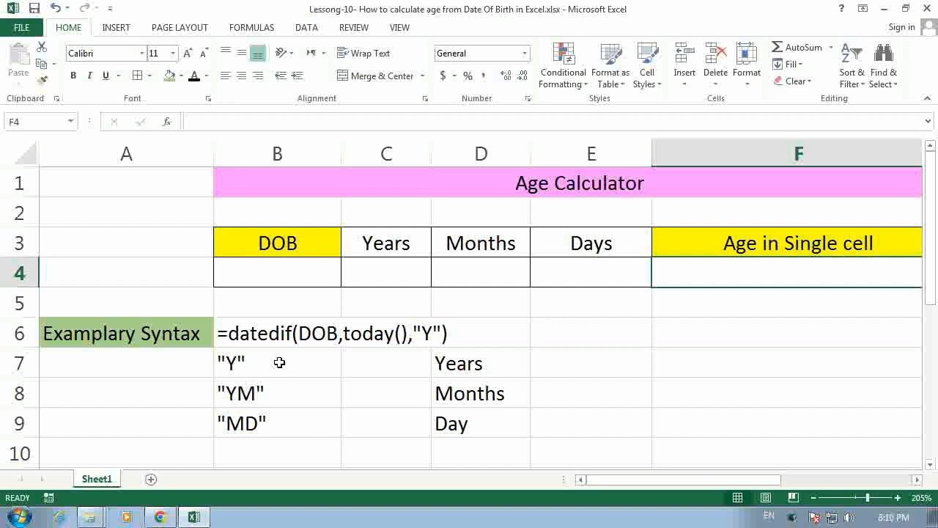
Step: Examine the exemplary DATEDIF syntax in row 6 and its unit codes
click(239, 335)
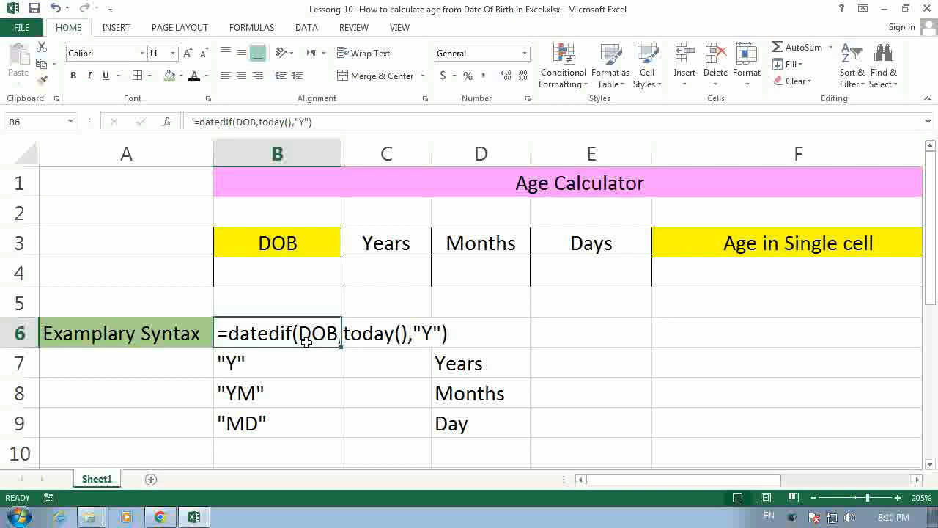
click(352, 358)
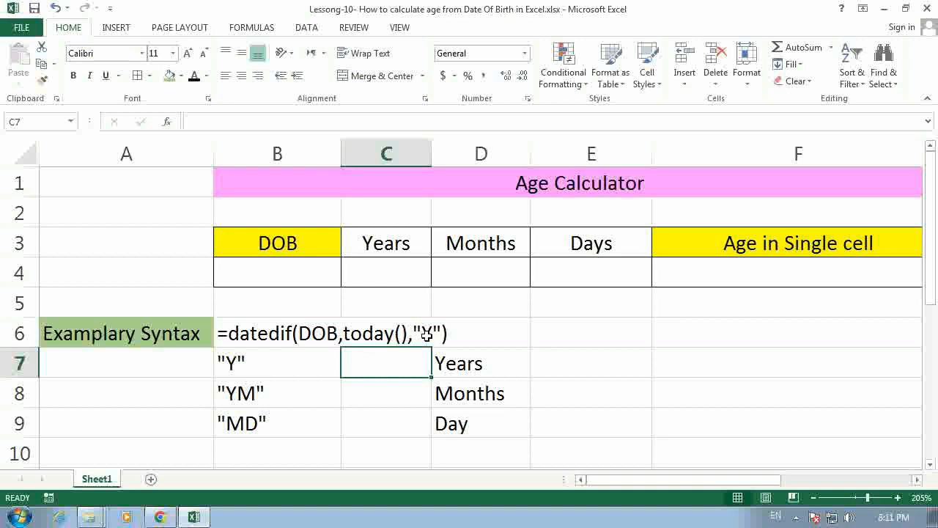
click(267, 335)
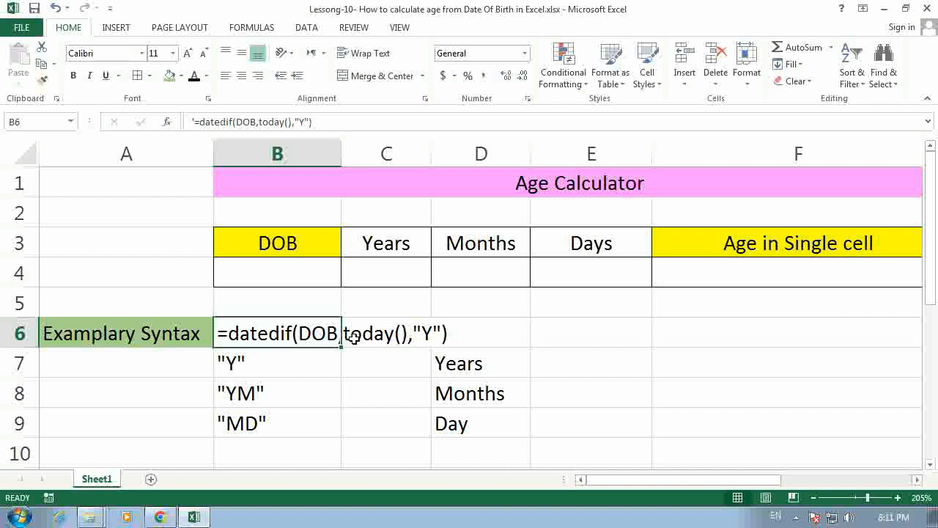
click(401, 337)
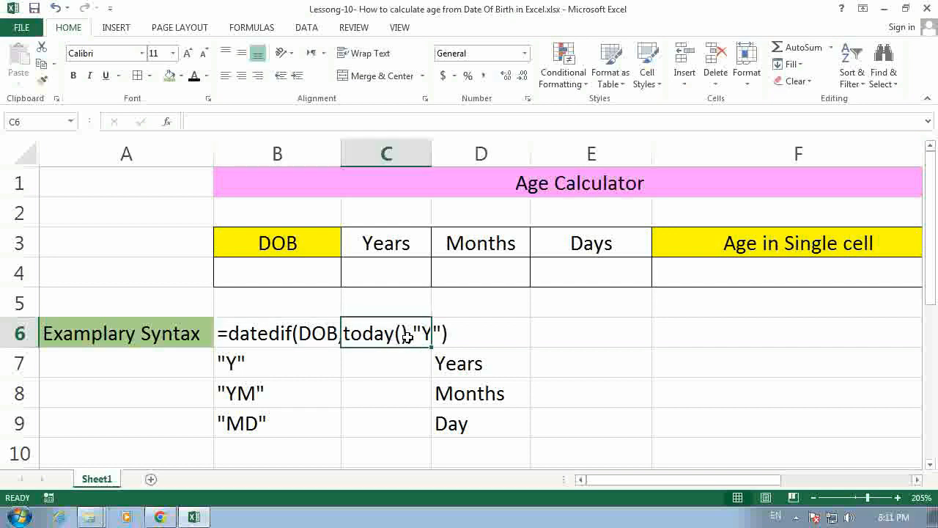
click(400, 280)
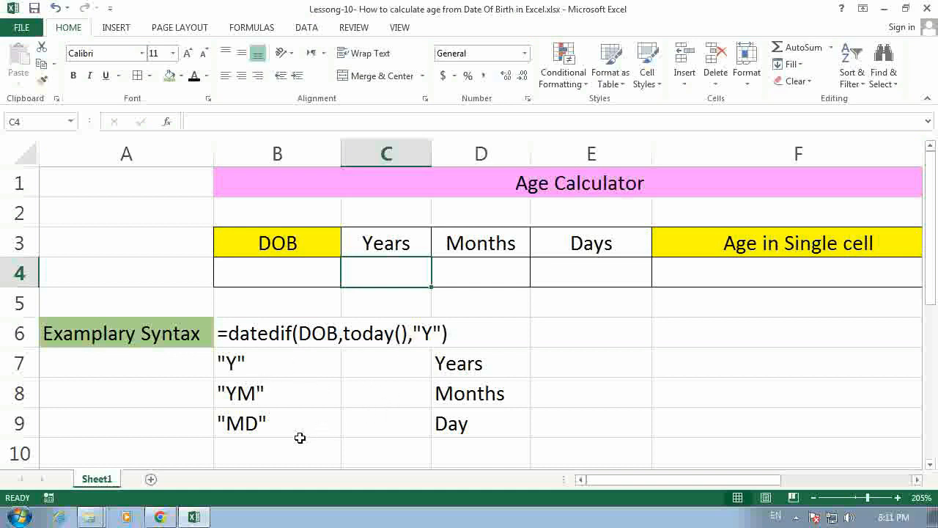
Step: Enter the date of birth in cell B4 under the DOB heading
click(306, 279)
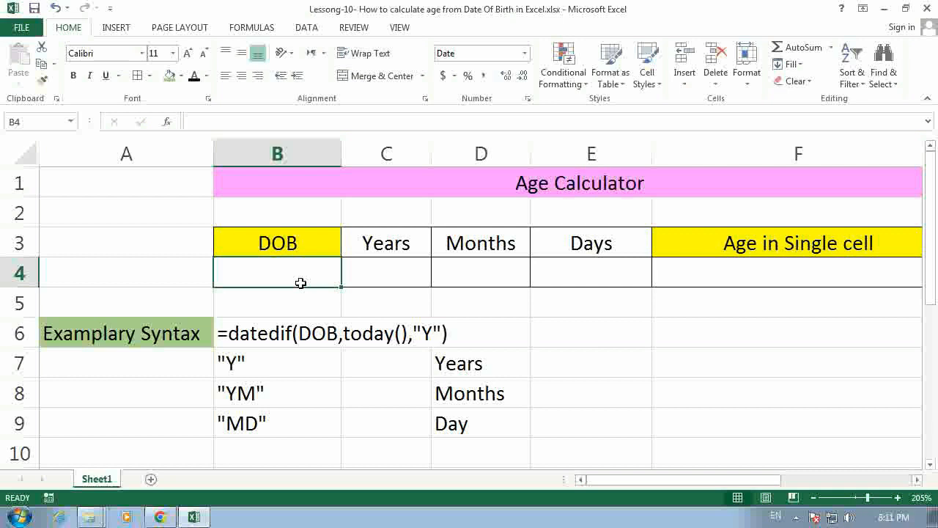
text(1-3-)
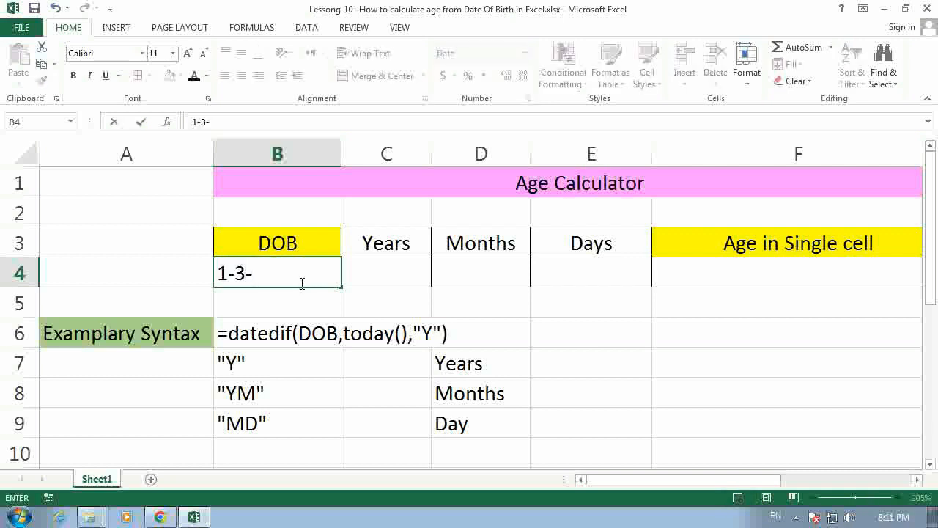
text(195)
key(BackSpace)
text(95)
key(Return)
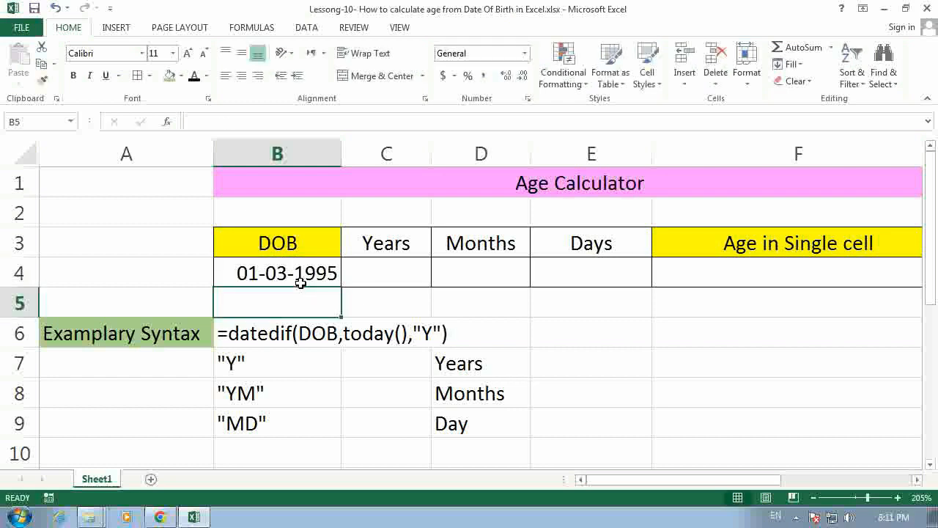
Step: Calculate the age in years in cell C4 with the formula =datedif(b4,today(),"Y")
click(362, 275)
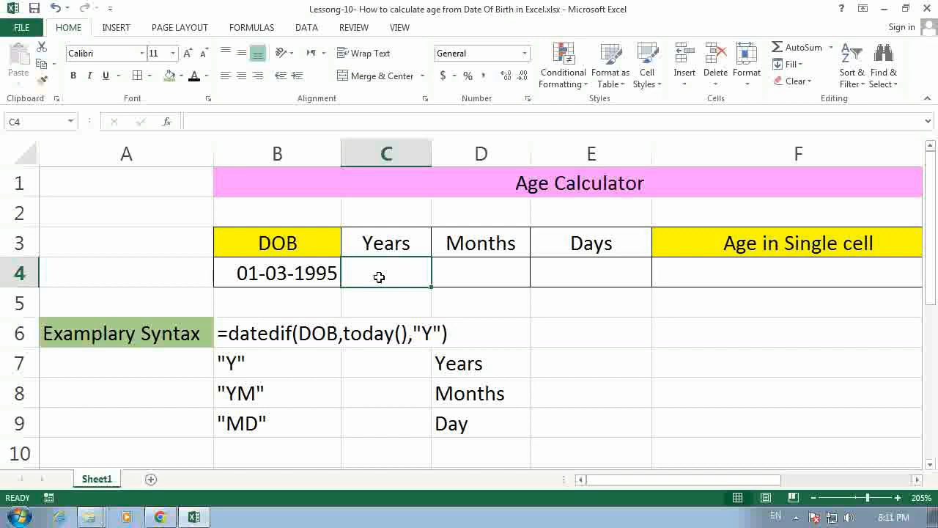
click(264, 338)
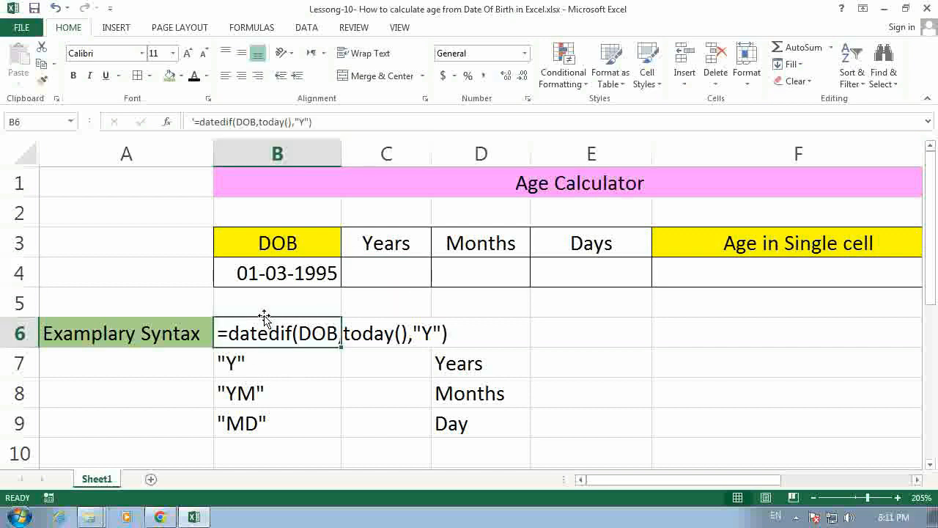
click(375, 275)
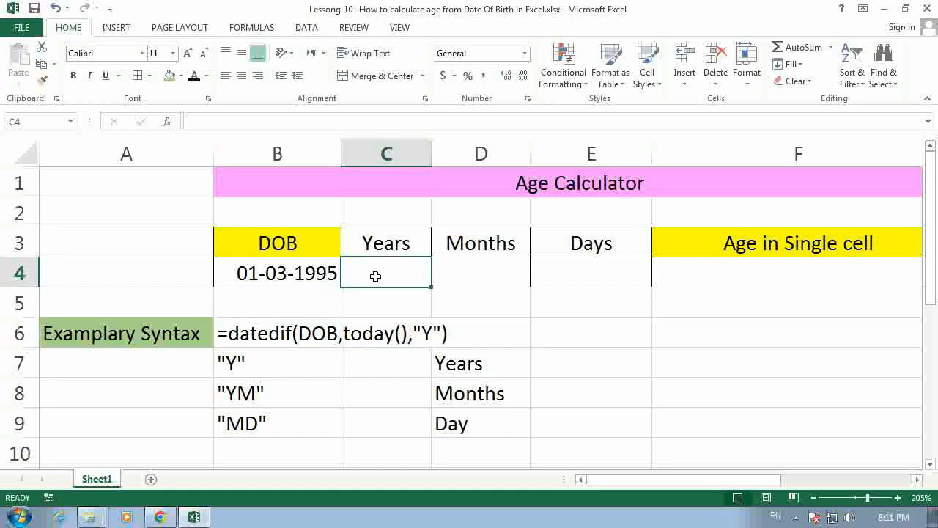
text(=date)
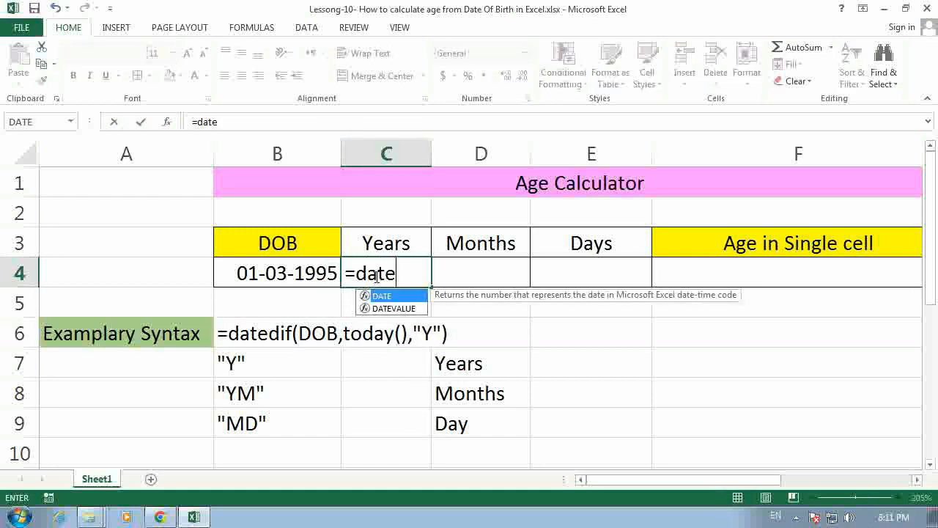
text(dif)
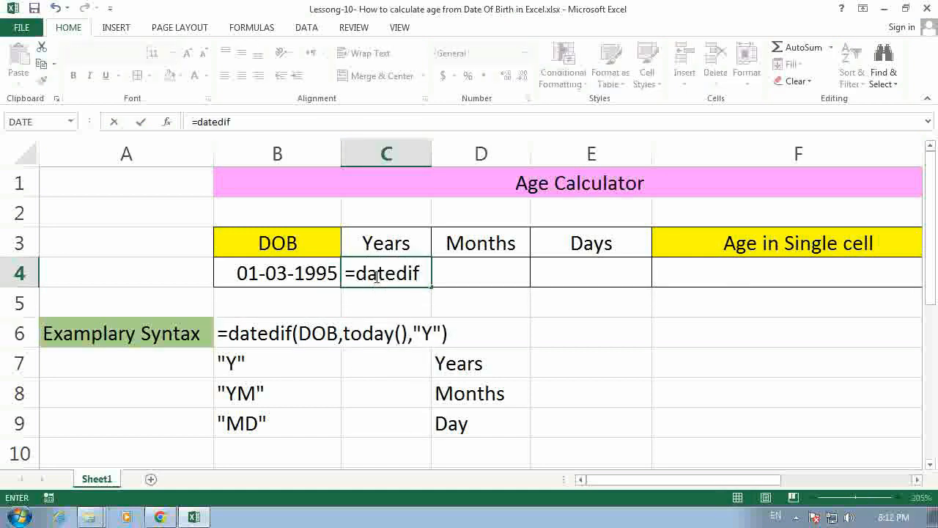
text(()
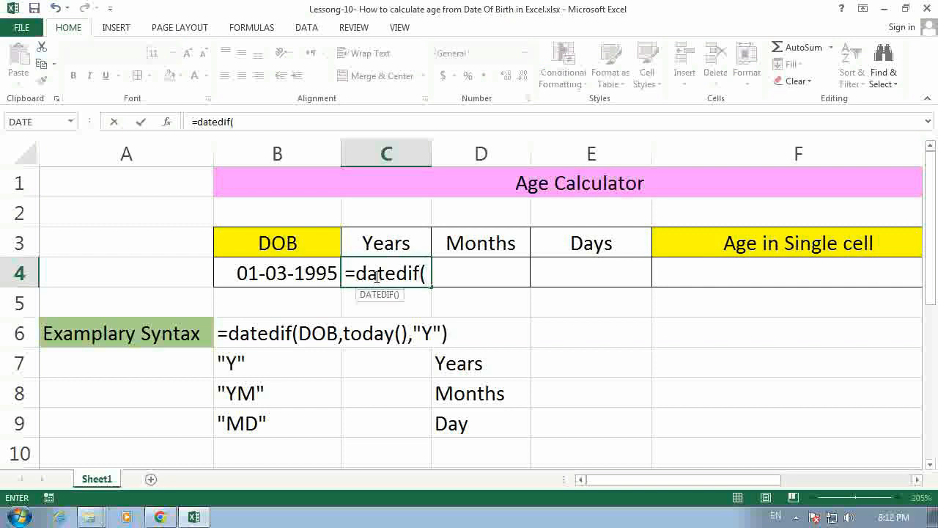
text(b4)
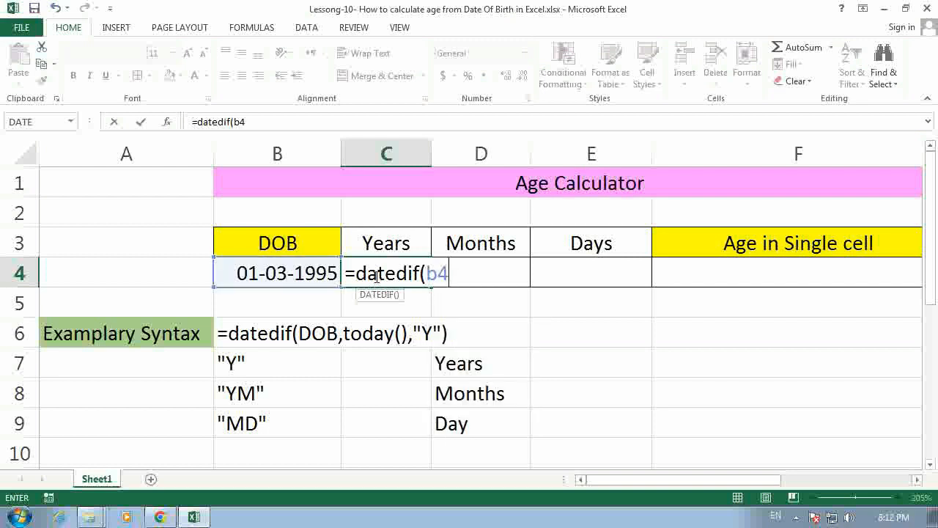
text(,today()
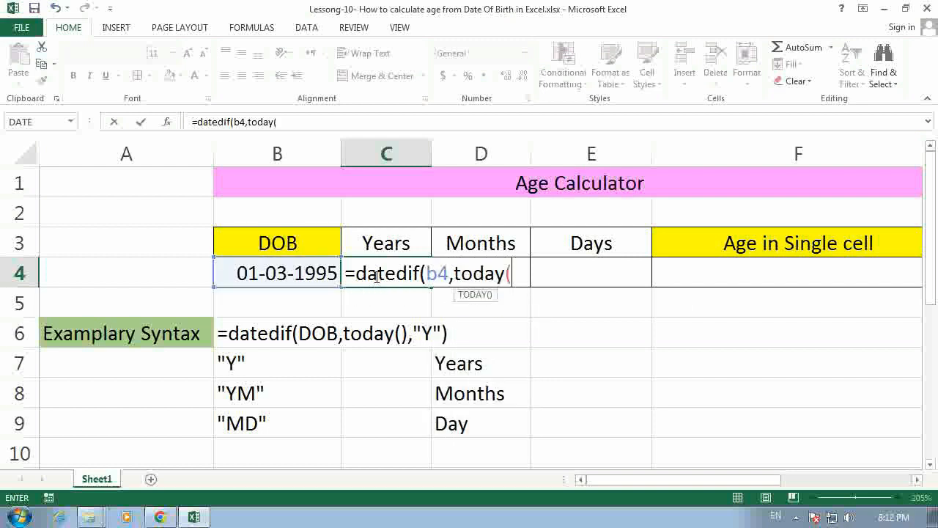
text(),)
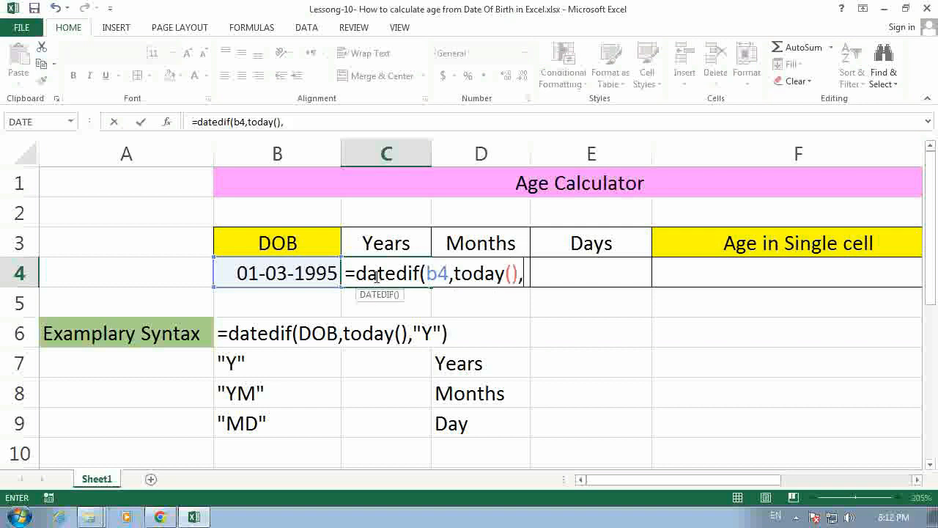
text("Y"))
key(Return)
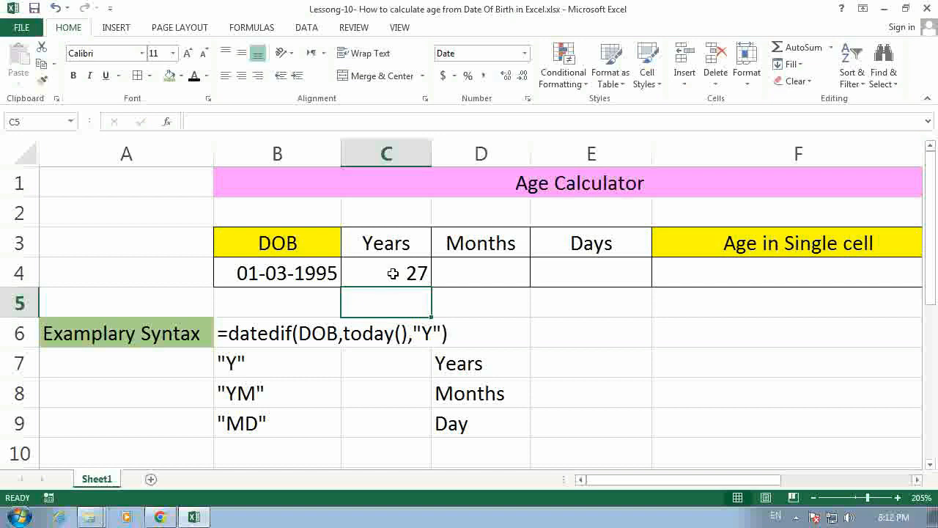
Step: Calculate the remaining months in cell D4 with the formula =datedif(b4,today(),"YM")
click(390, 276)
click(490, 279)
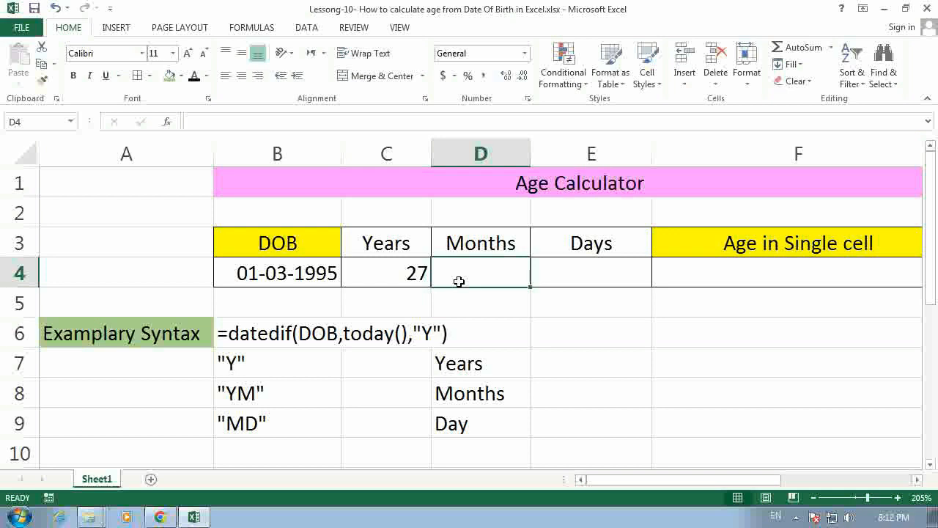
text(=da)
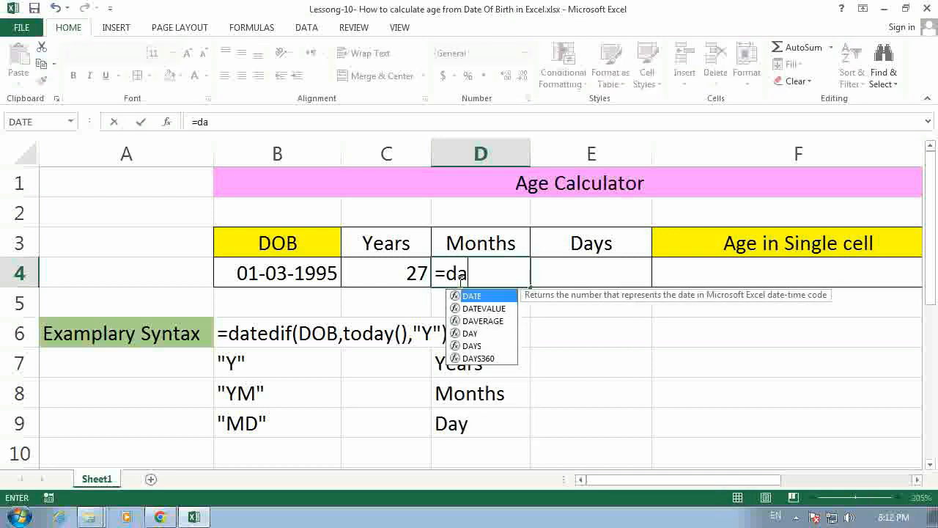
text(tedif()
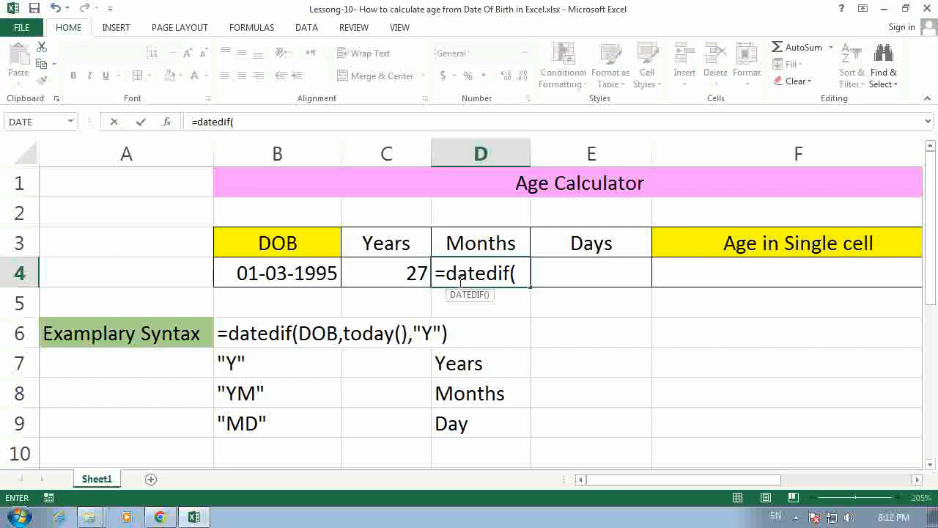
text(b4)
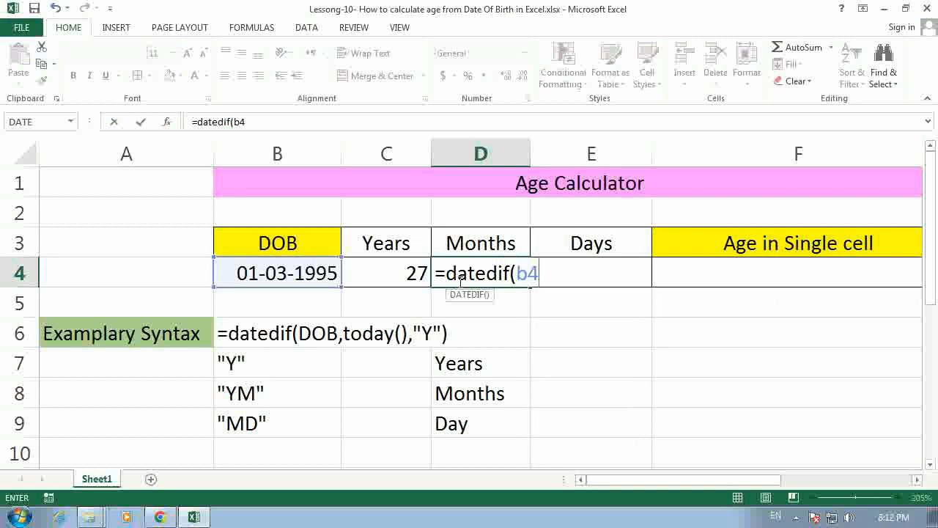
text(,t)
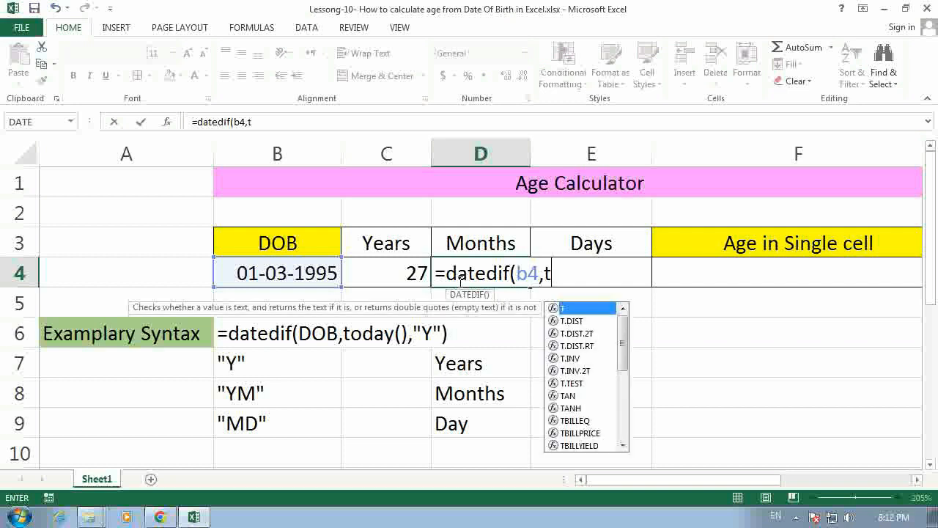
text(oday())
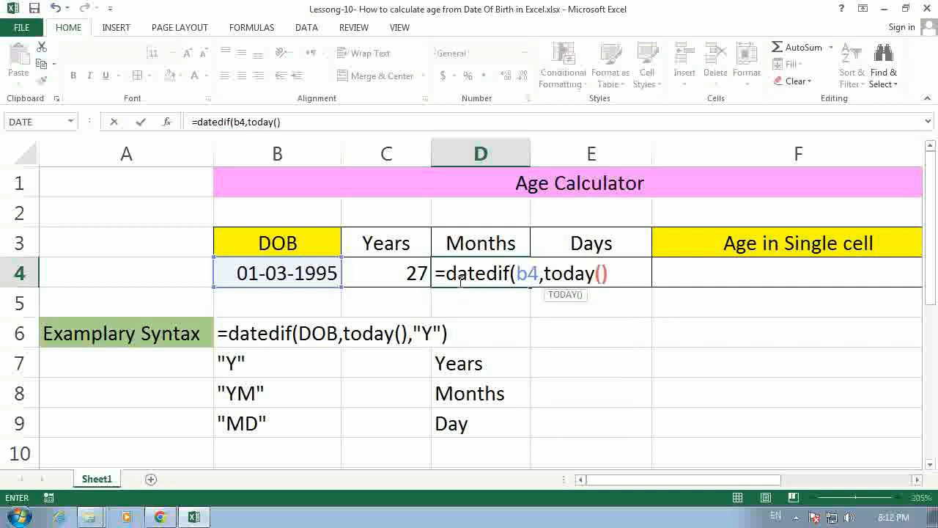
text(,)
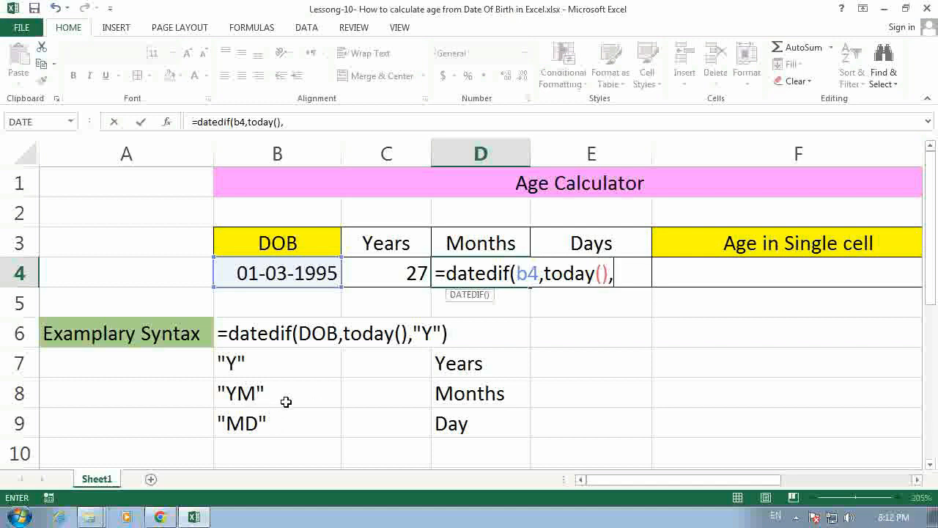
text("YM)
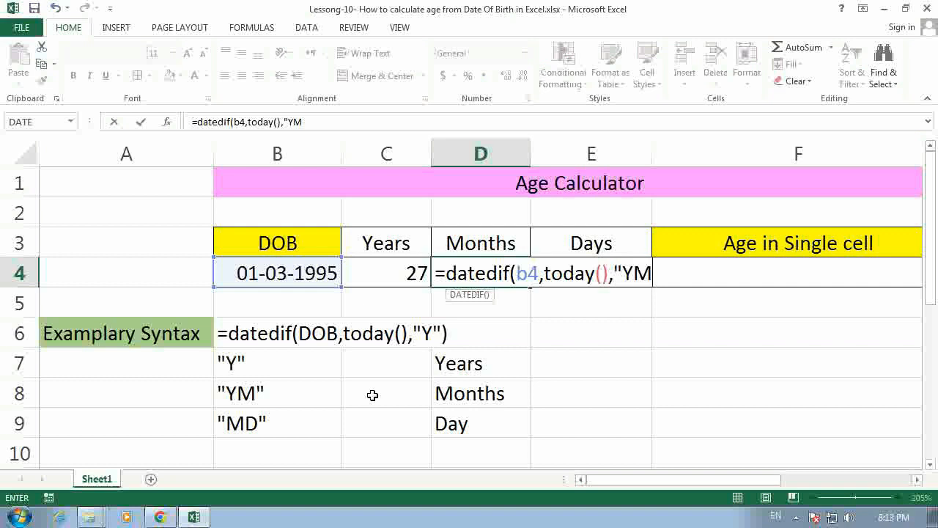
text("))
key(Return)
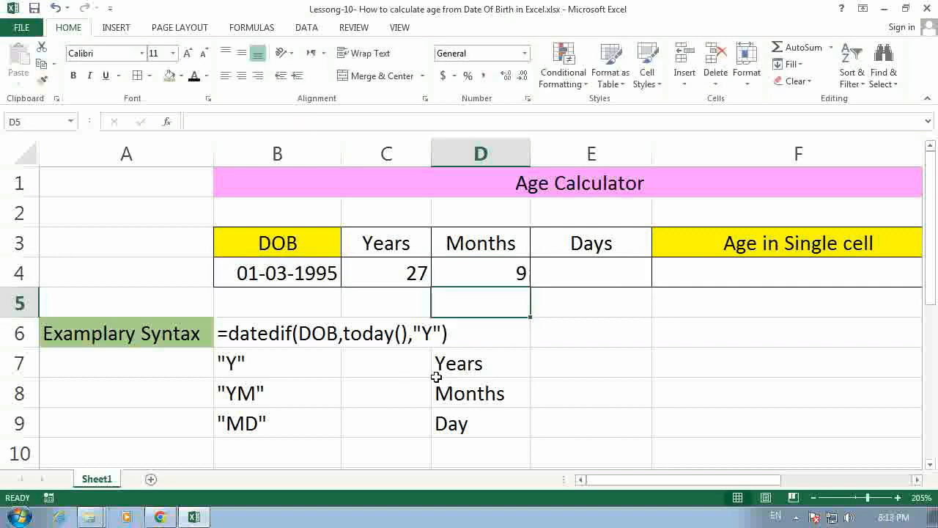
Step: Calculate the remaining days in cell E4 with the formula =datedif(b4,today(),"MD")
click(562, 276)
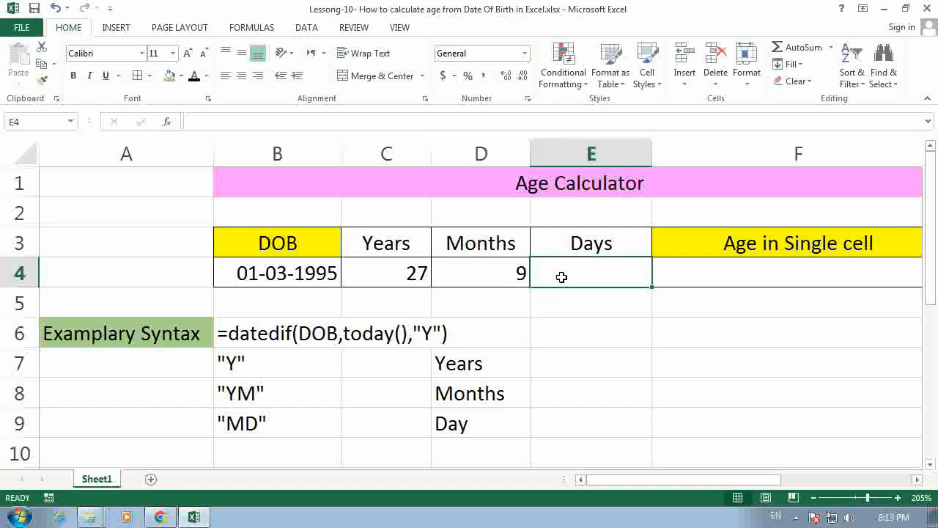
text(=datedif)
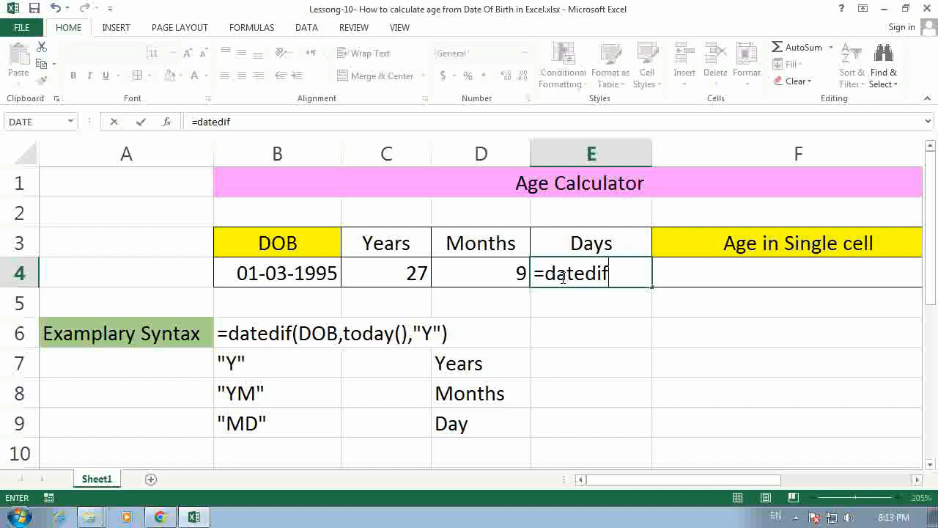
text((b)
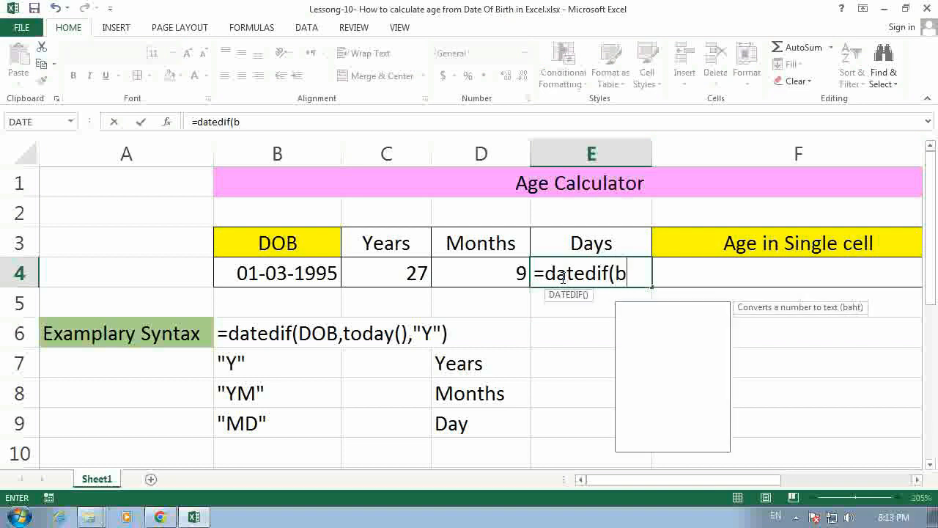
text(4)
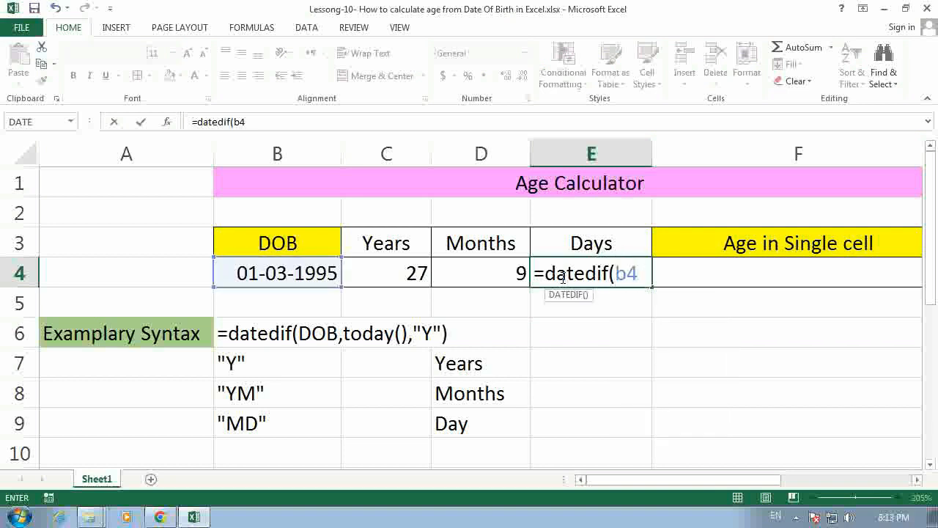
text(,today)
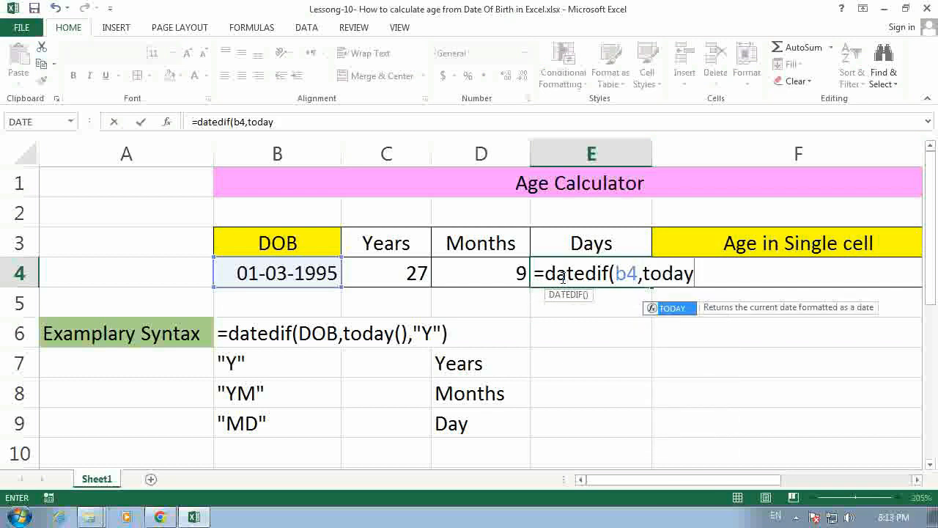
text((),)
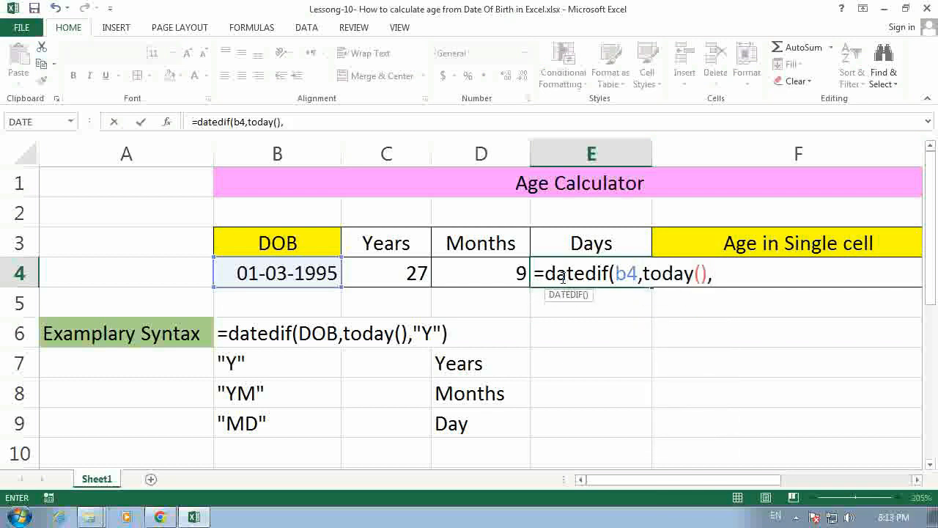
text("MD)
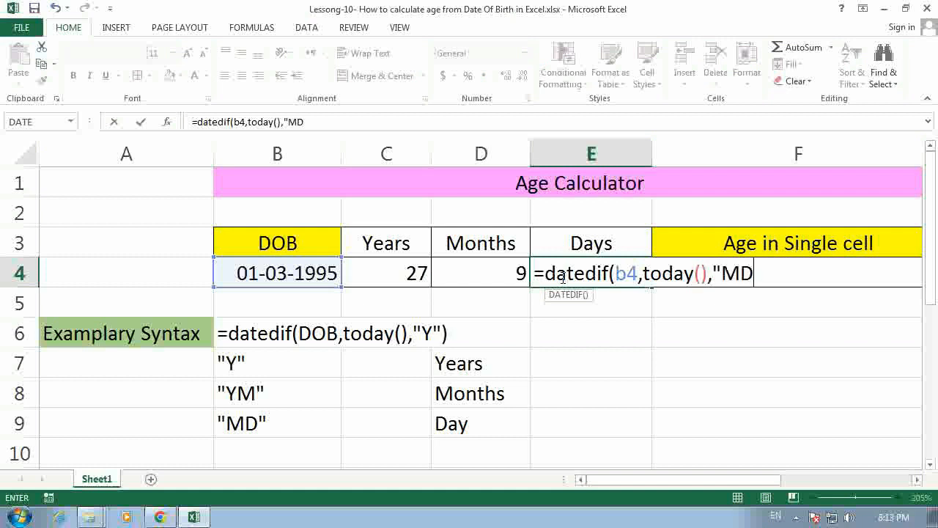
text("))
key(Return)
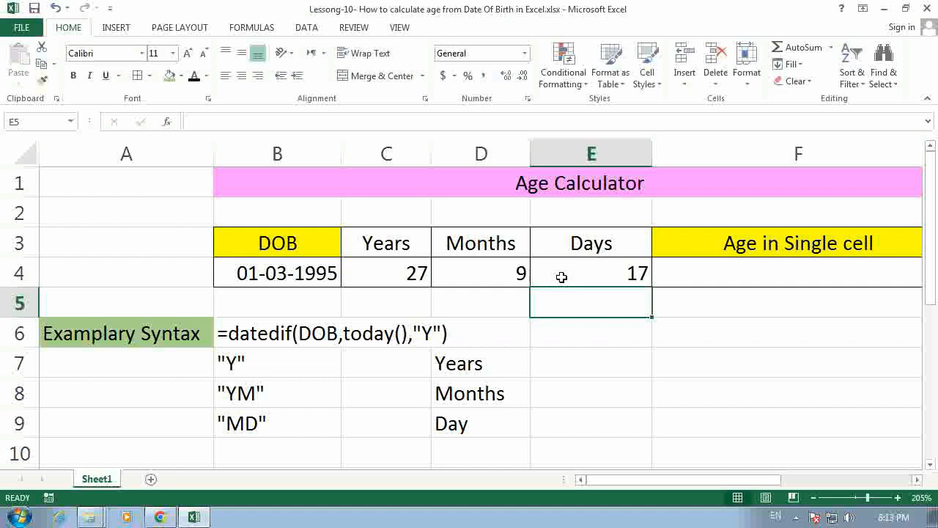
click(274, 277)
click(369, 274)
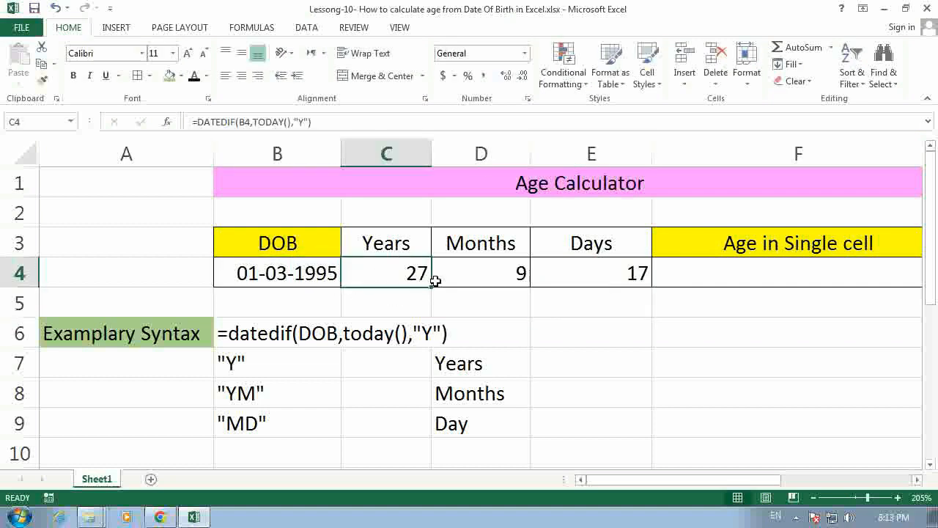
click(475, 276)
click(591, 270)
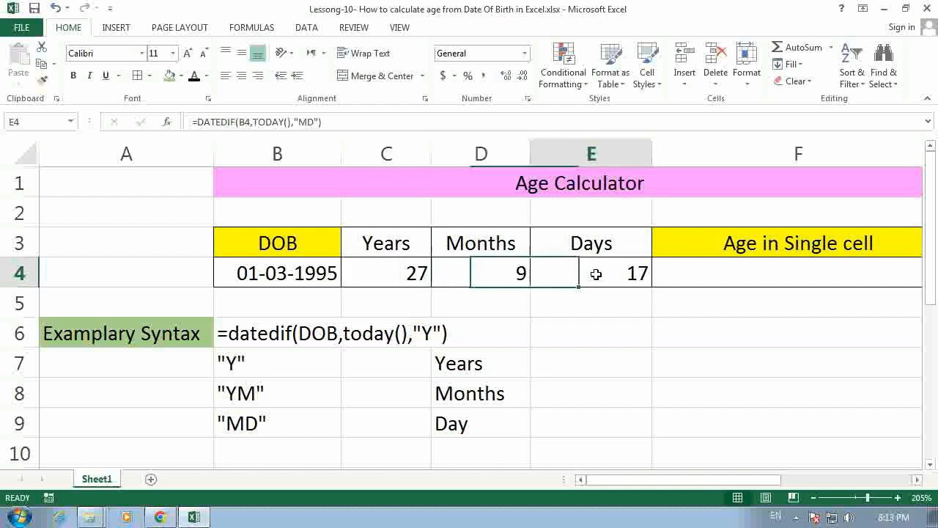
Step: Calculate the age in years in cell F4, under Age in Single cell, with the formula =datedif(b4,today(),"Y")
click(715, 269)
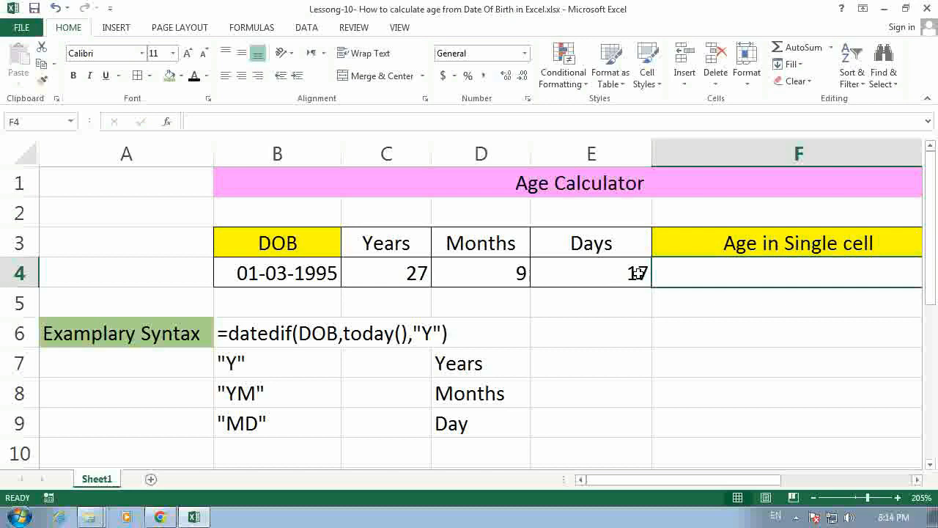
text(=)
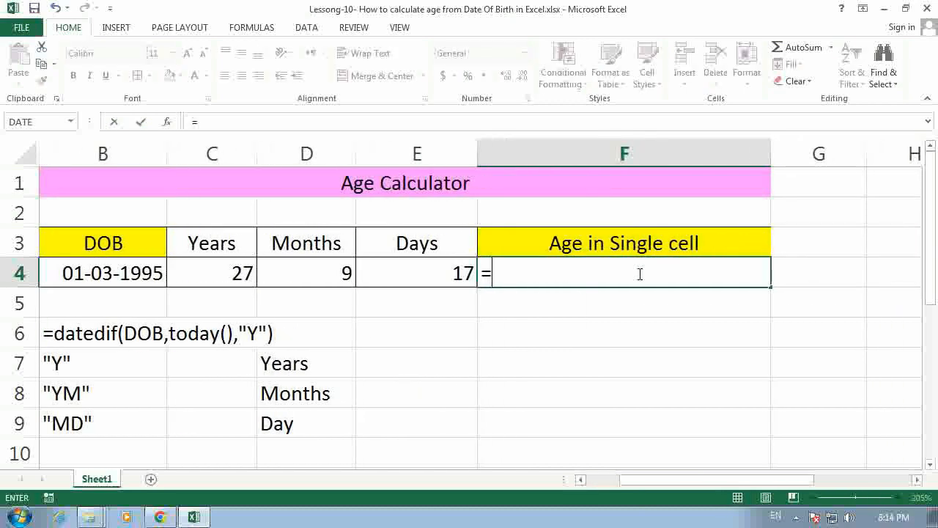
text(datedif)
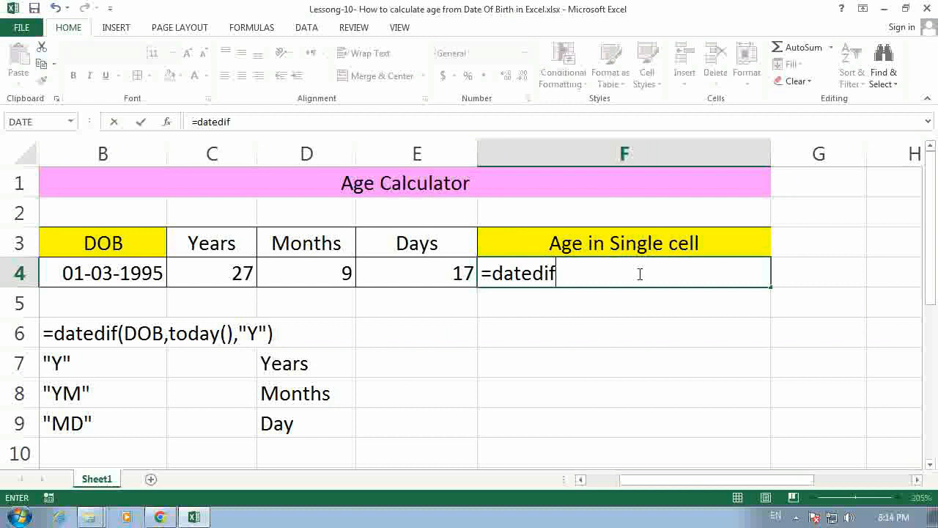
text((b)
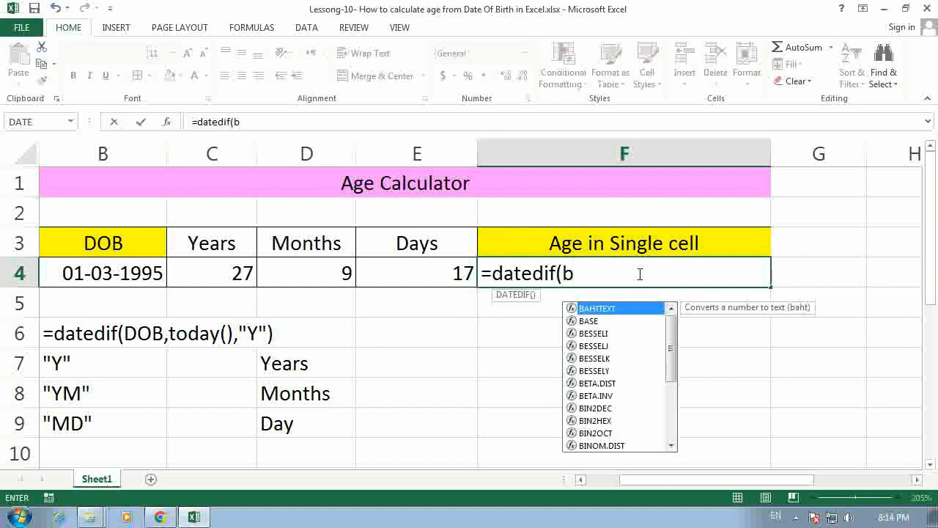
text(4,)
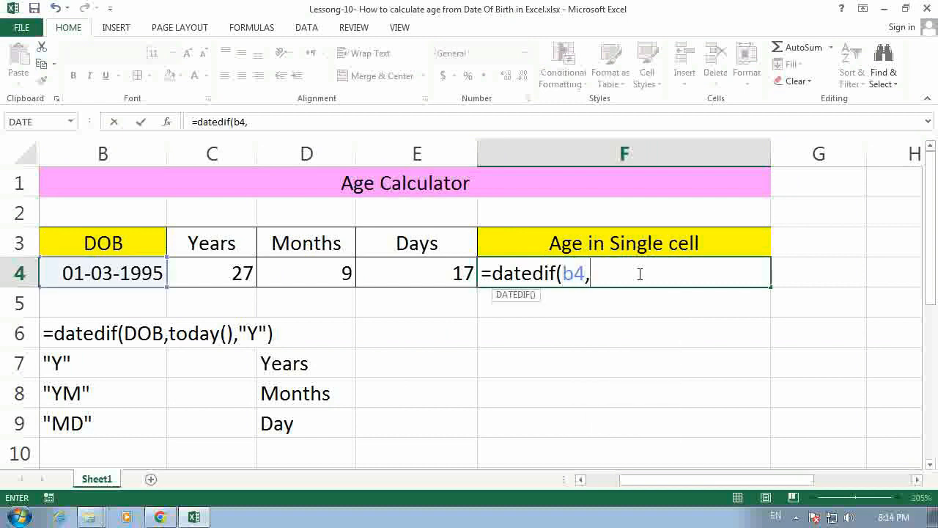
text(today)
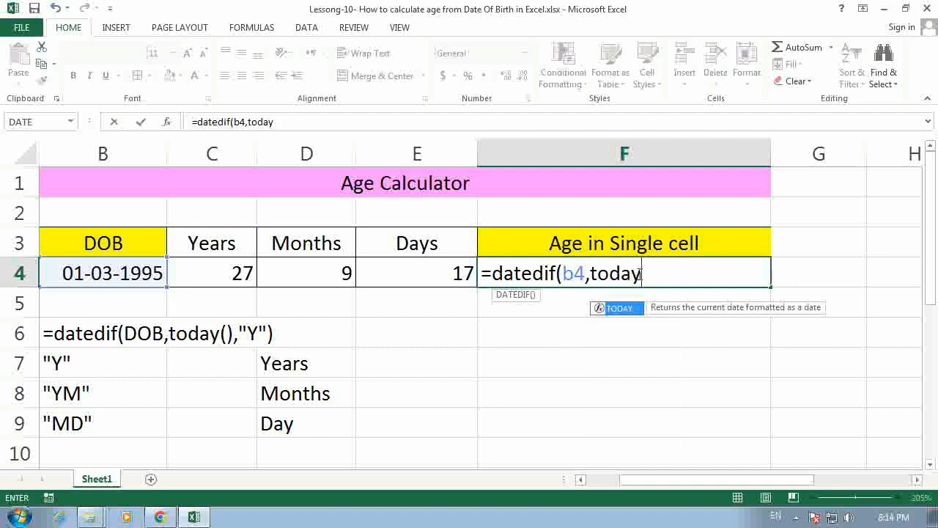
text(())
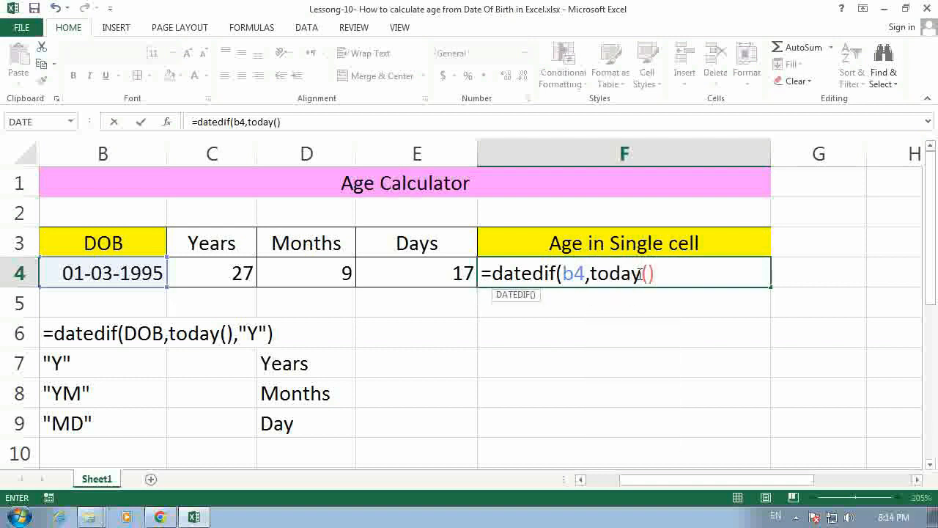
text(,"Y"))
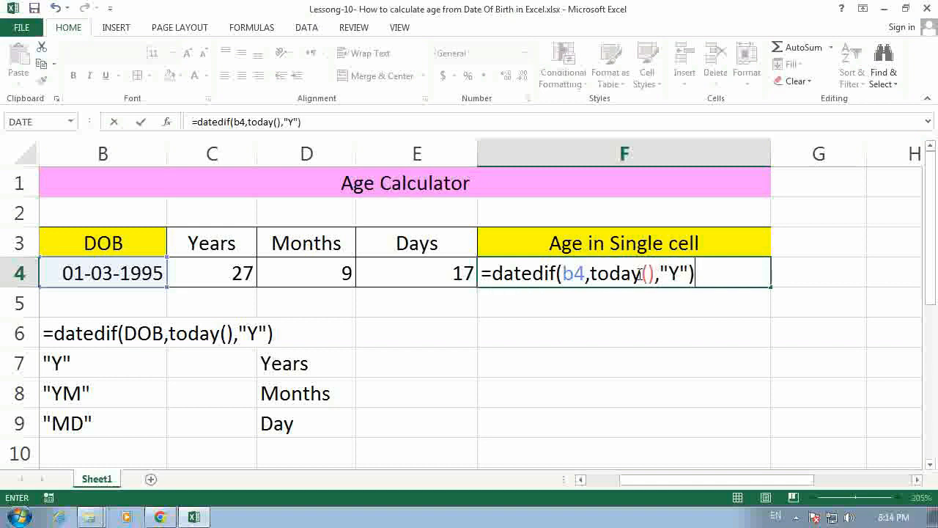
key(Return)
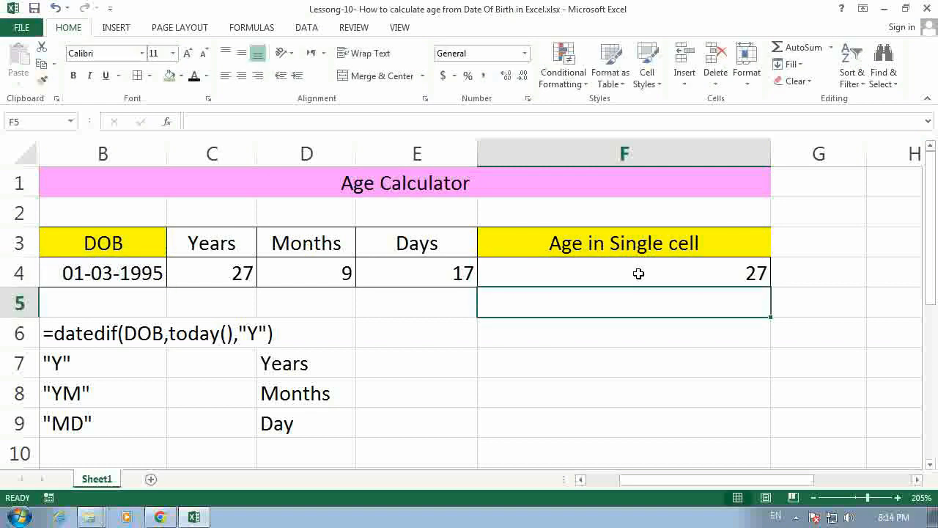
Step: Append &" Years " to the formula in cell F4, with a space before and after the word
click(638, 273)
key(F2)
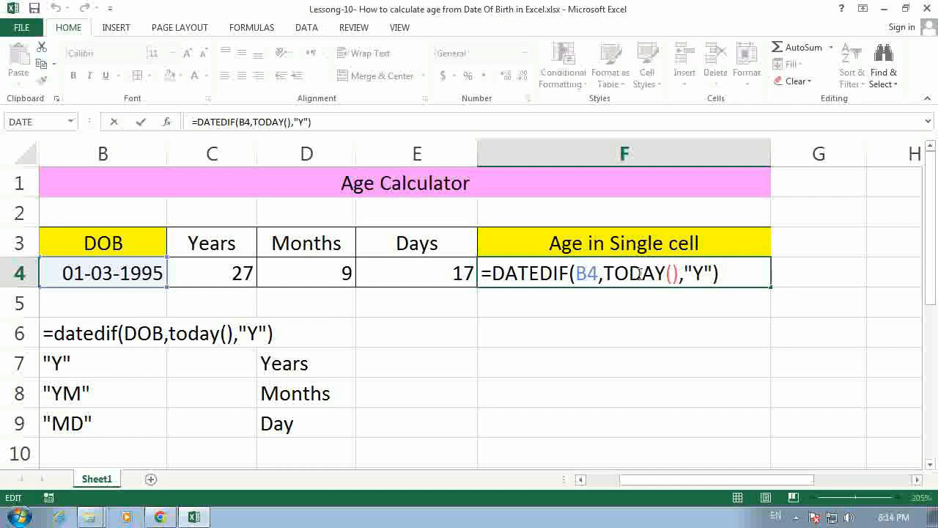
text(&)
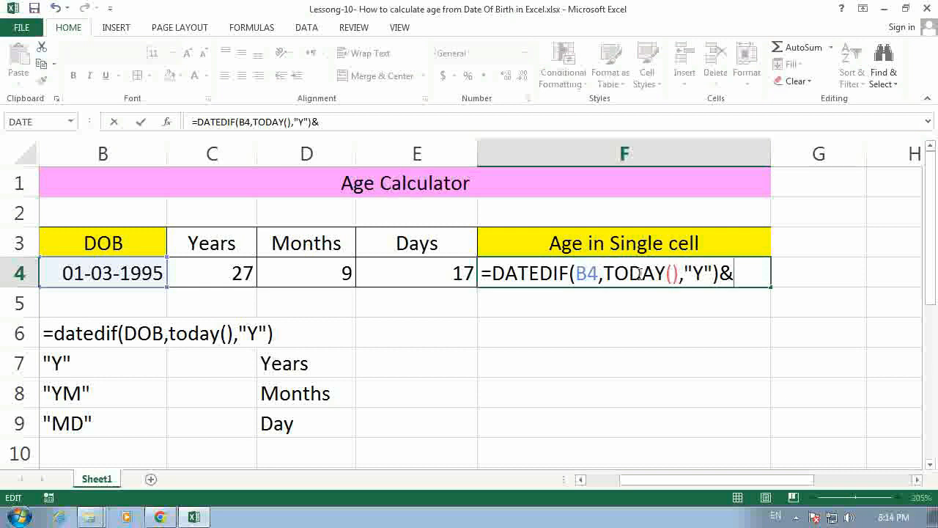
text(" Years)
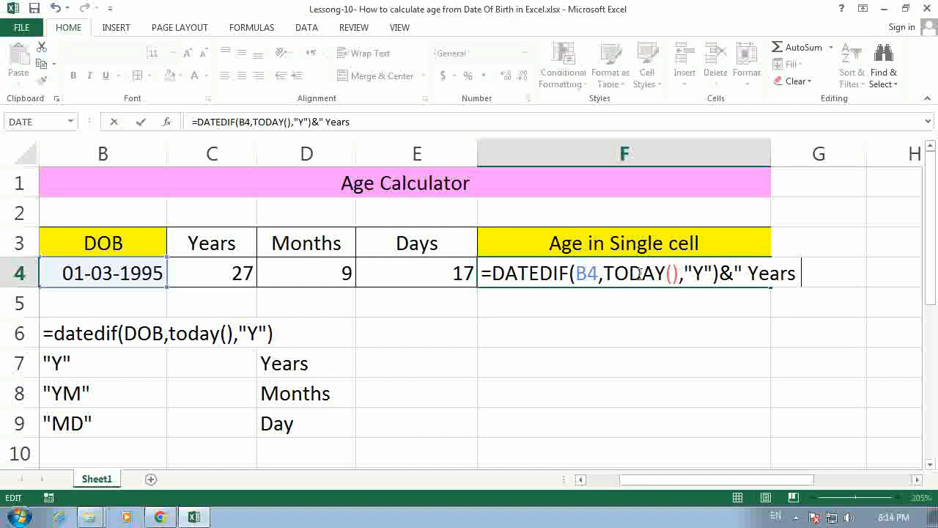
text( ")
key(Return)
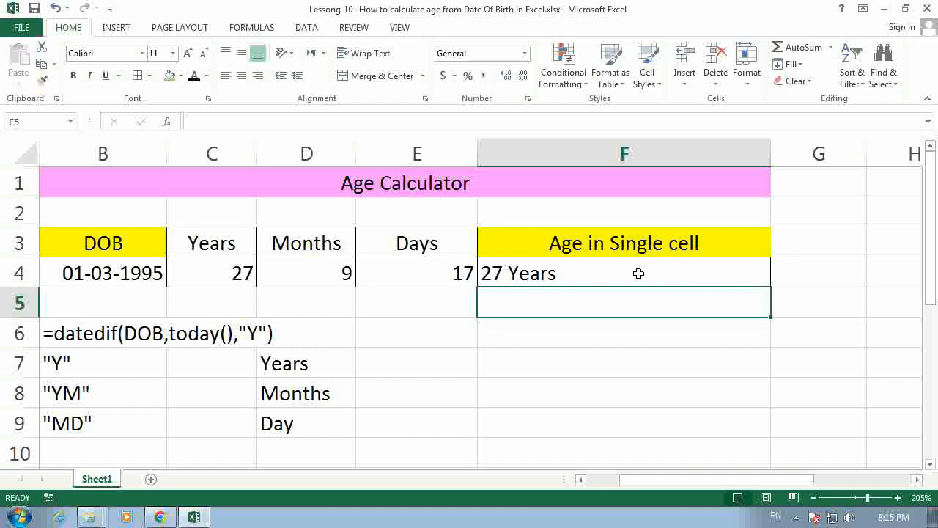
Step: Extend the formula in cell F4 with the remaining months by appending &datedif(b4,today(),"YM")
click(639, 273)
double_click(638, 273)
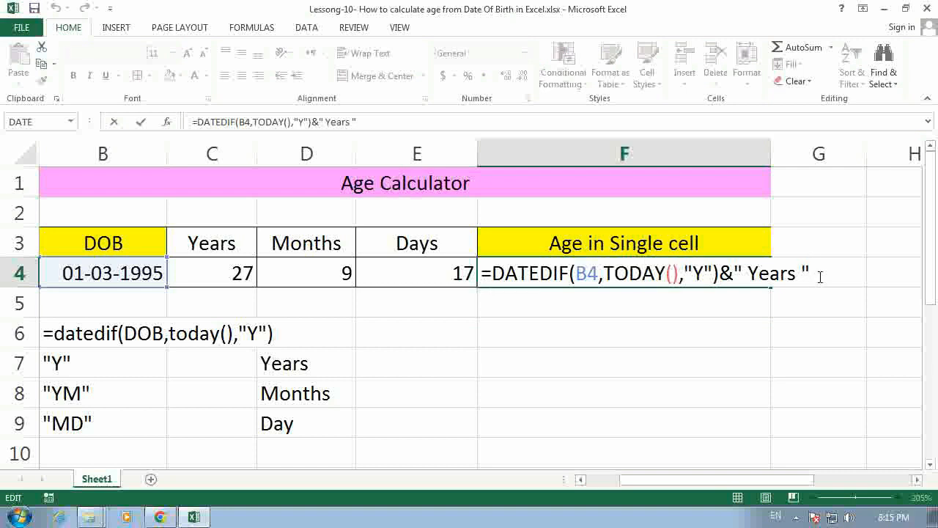
text(&da)
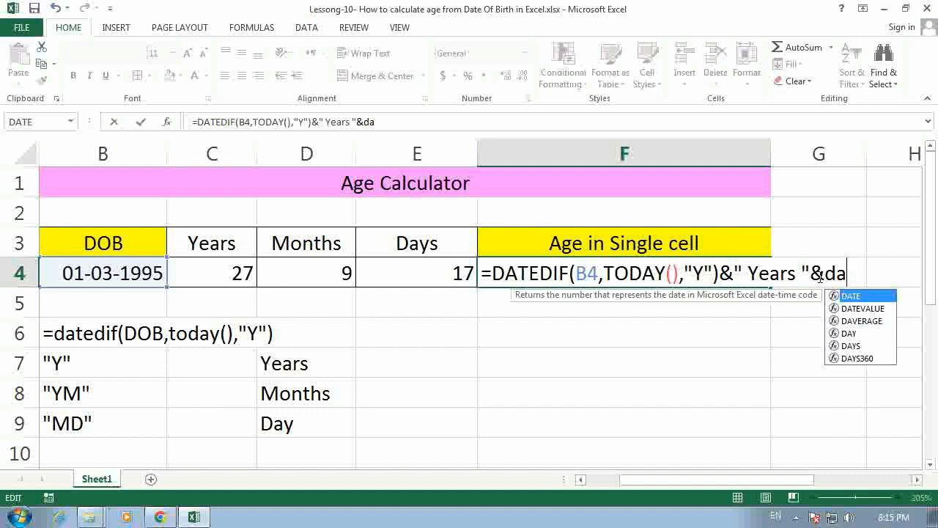
text(ted)
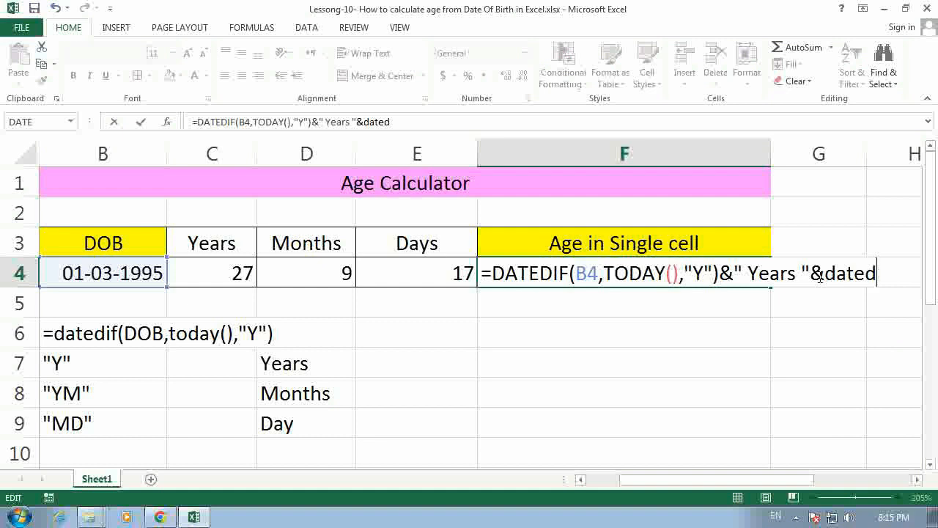
text(if(b)
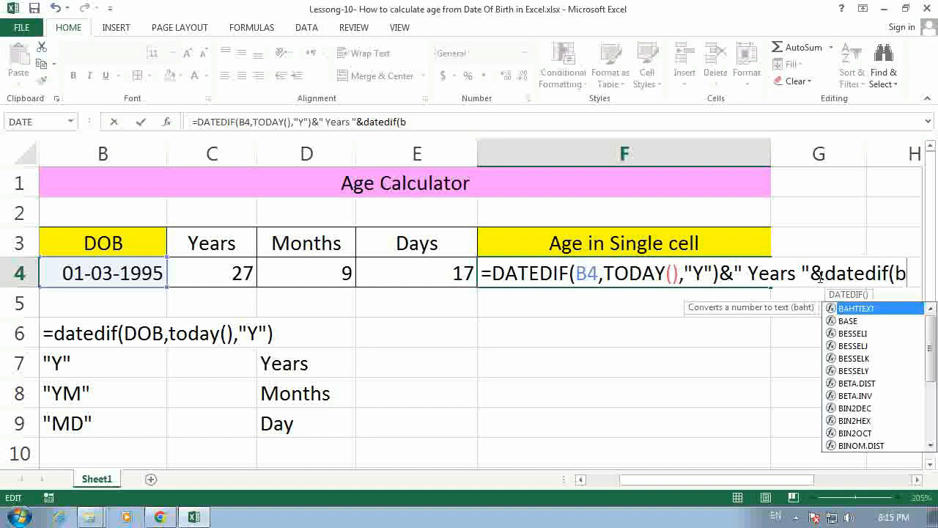
text(4,t)
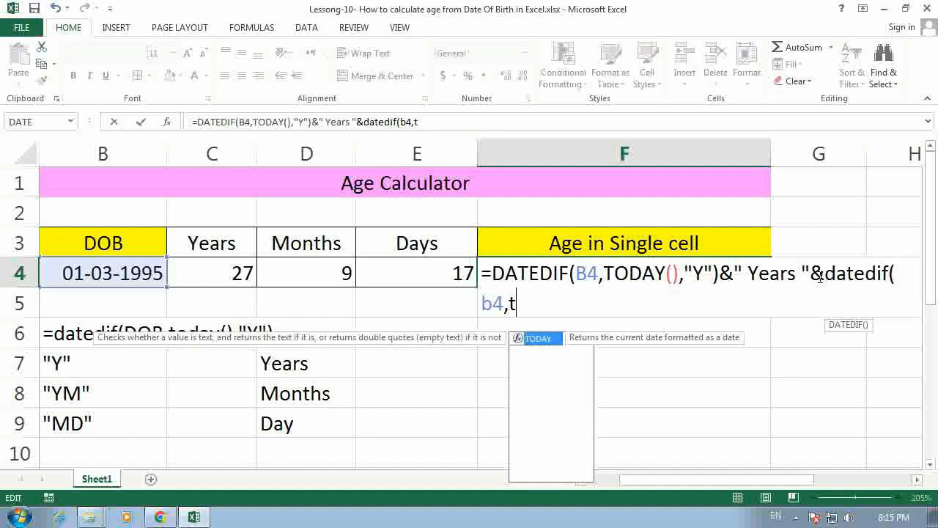
text(oday())
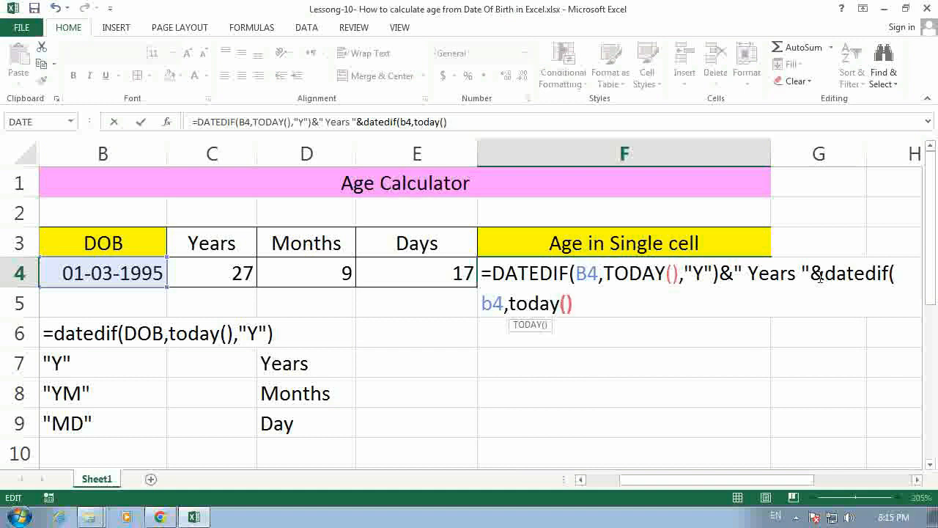
text(,)
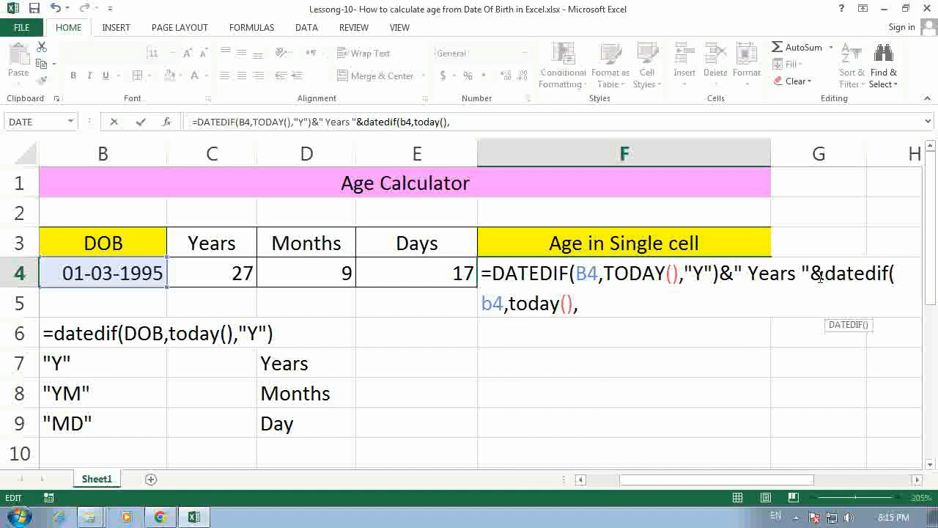
text("YM)
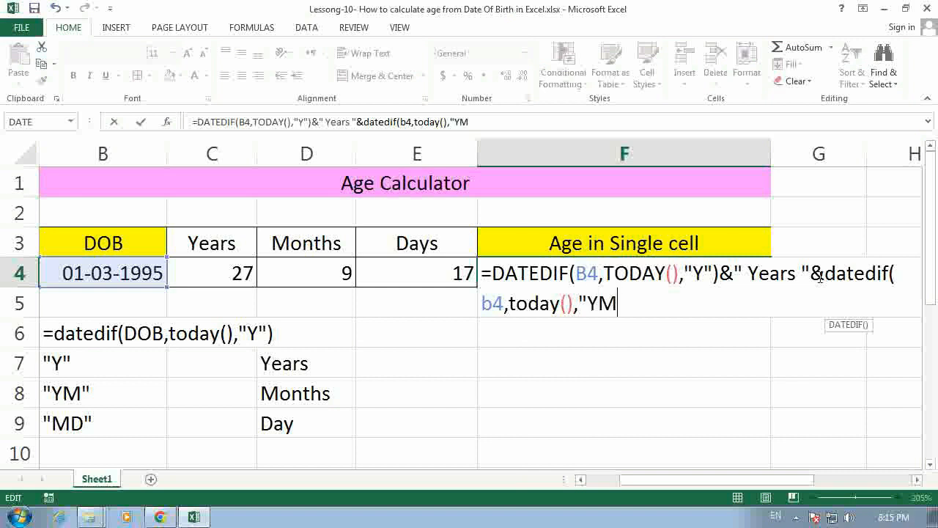
text("))
key(Return)
Step: Append &" Months " to the end of the formula in cell F4, with a space on both sides of the word
key(Up)
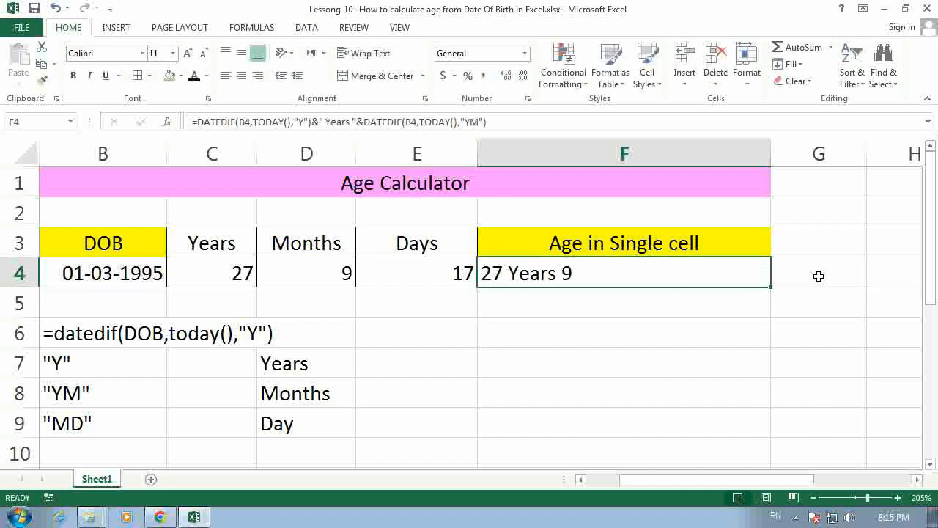
key(F2)
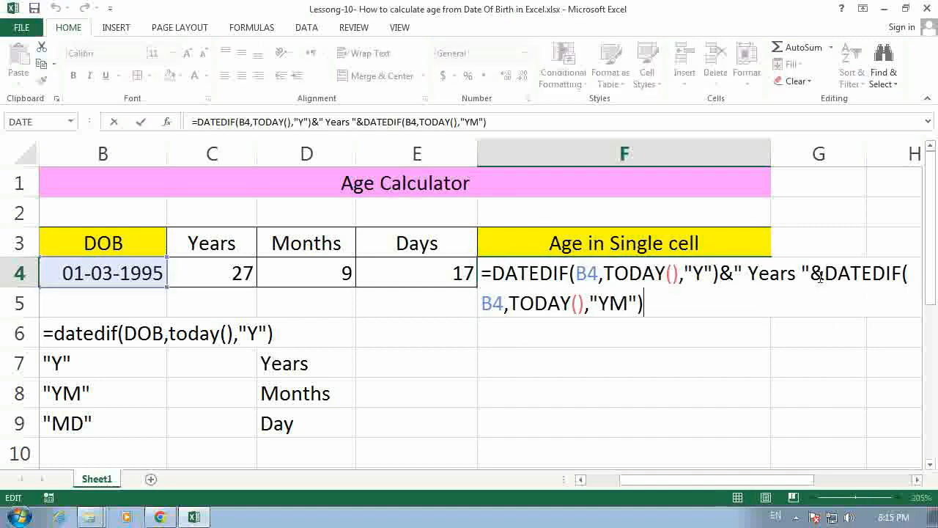
text(&)
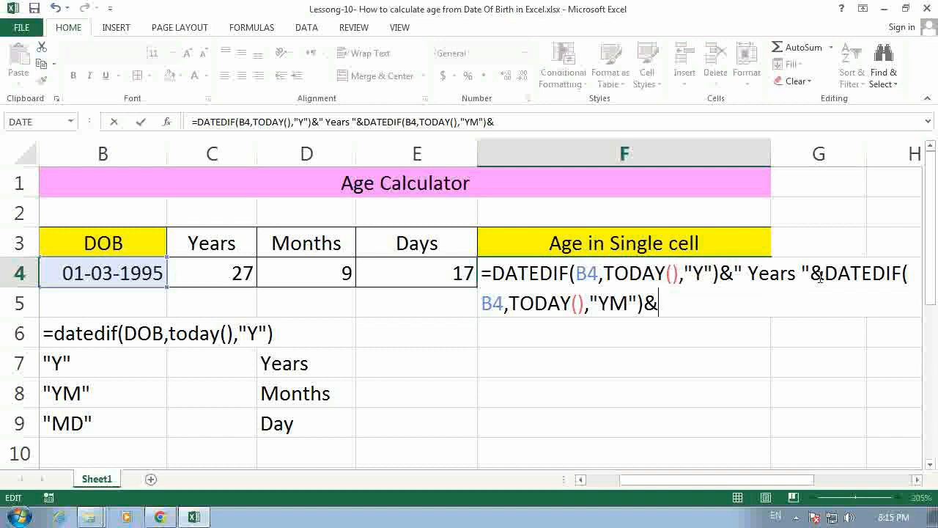
text(" Months)
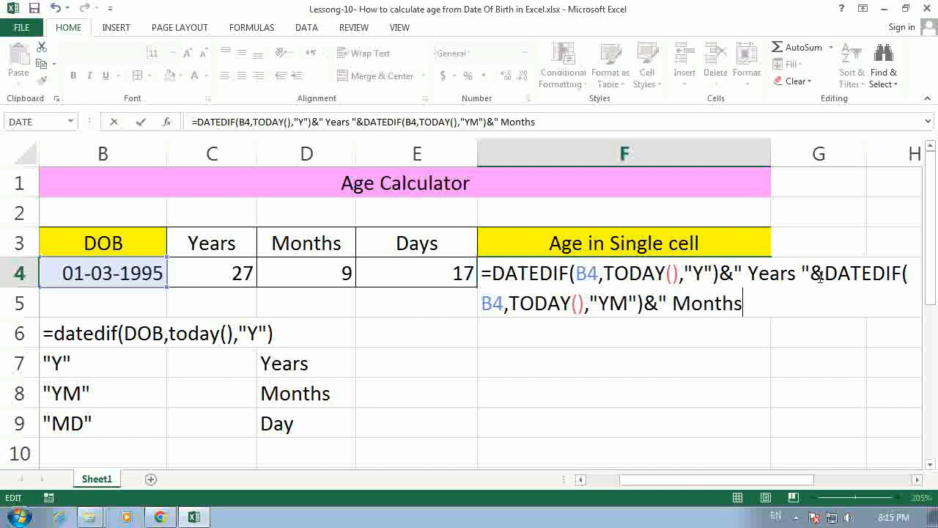
text( ")
key(Return)
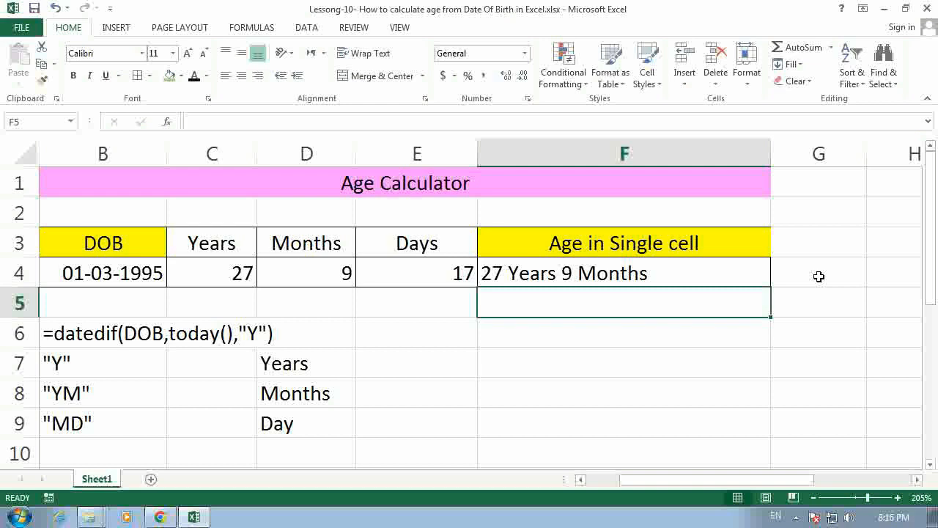
Step: Extend the formula in cell F4 with the remaining days by appending &datedif(b4,today(),"MD")
key(Up)
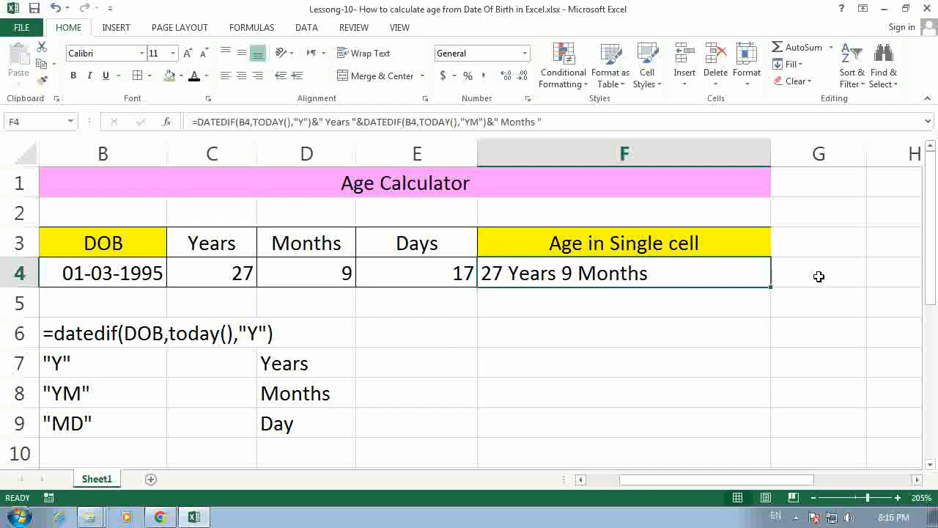
key(F2)
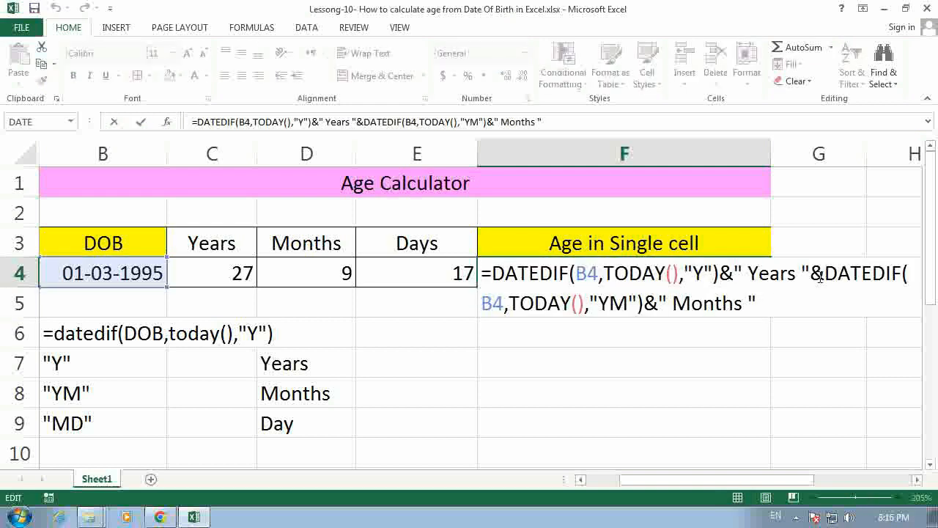
text(&)
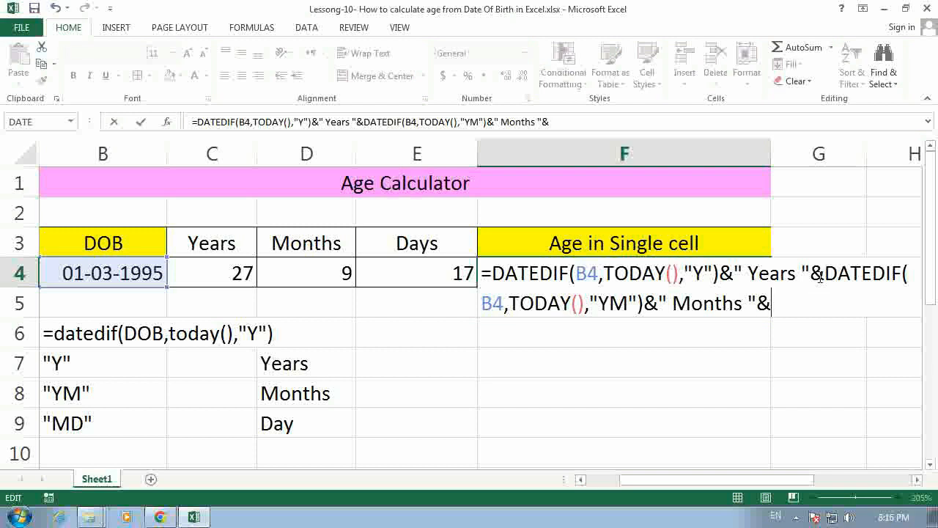
text(dated)
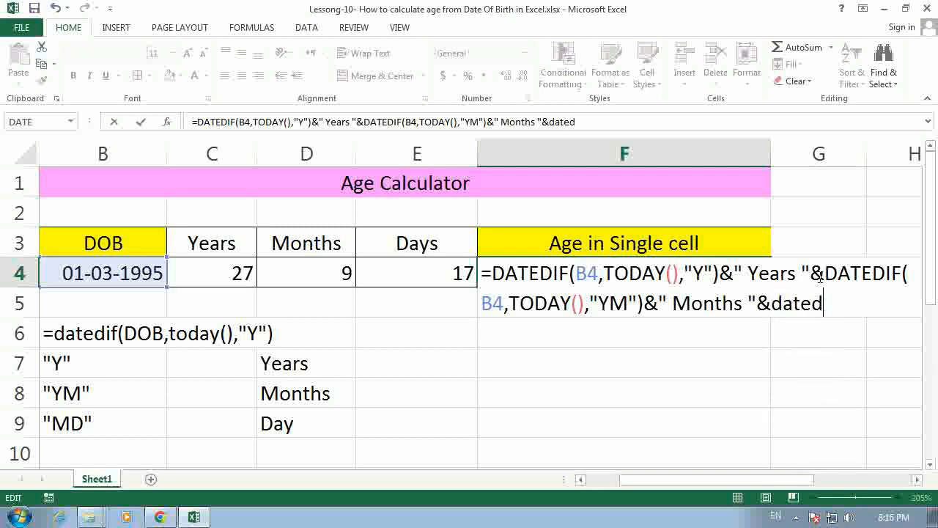
text(if(b)
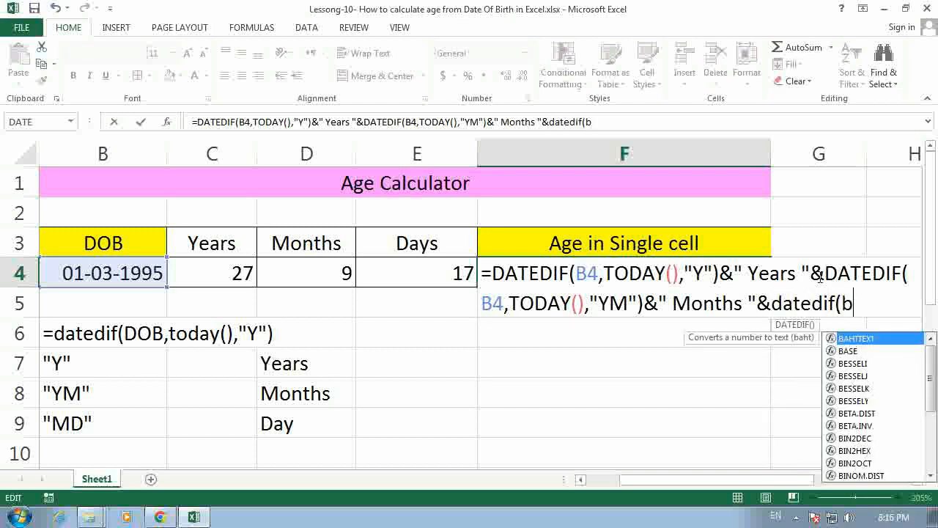
text(4,today)
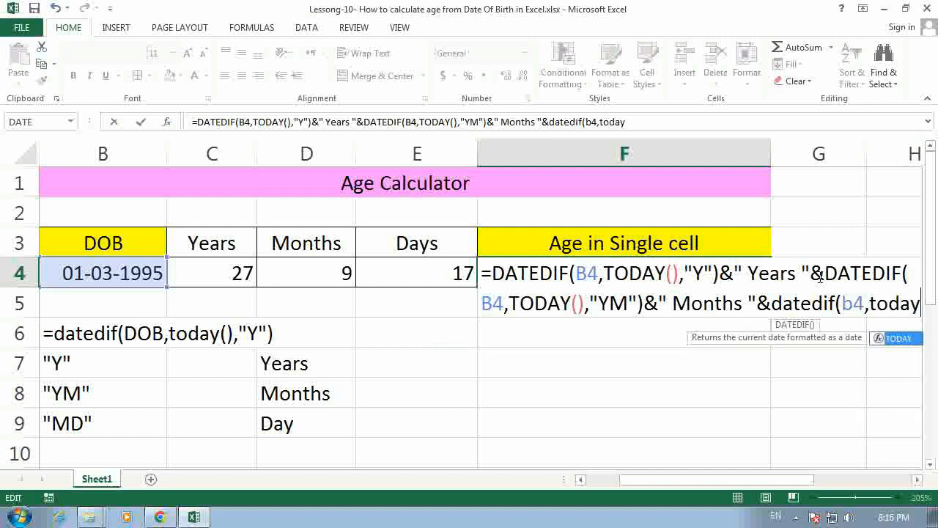
text(()
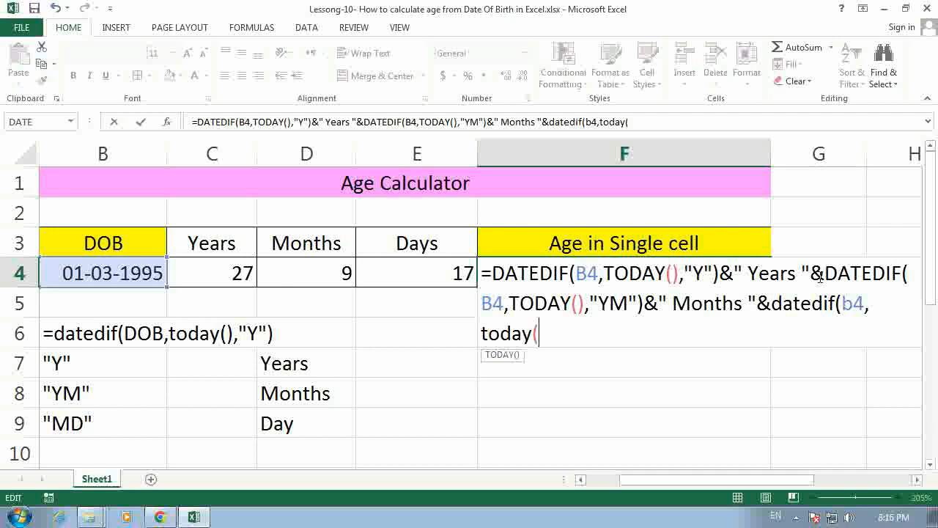
text(),)
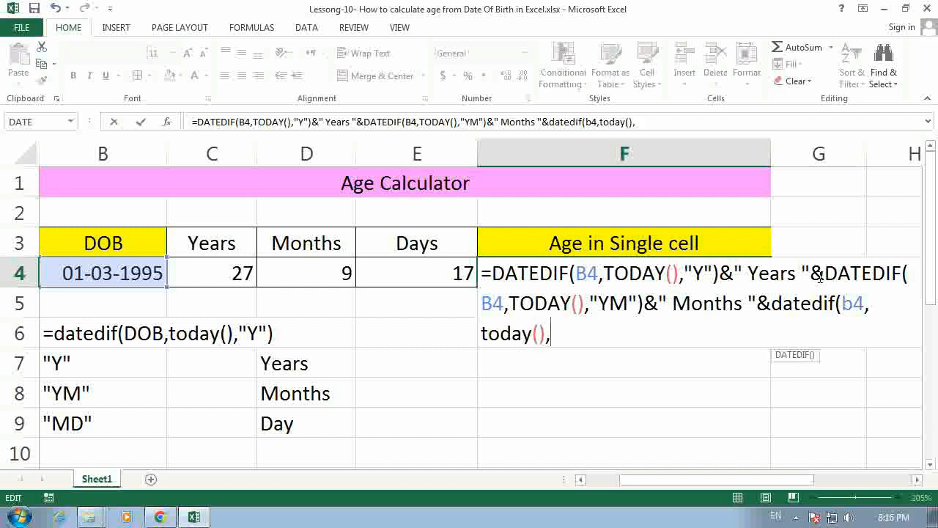
text("MD")
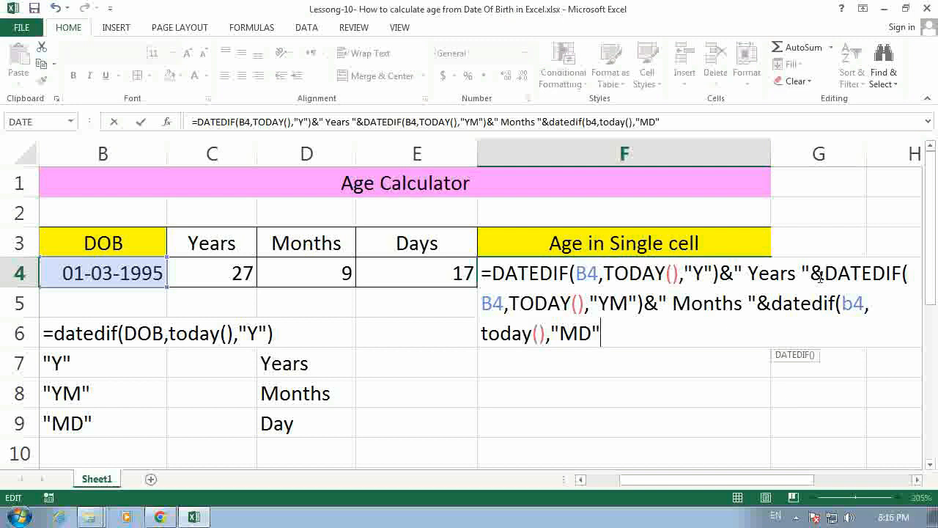
text())
key(Return)
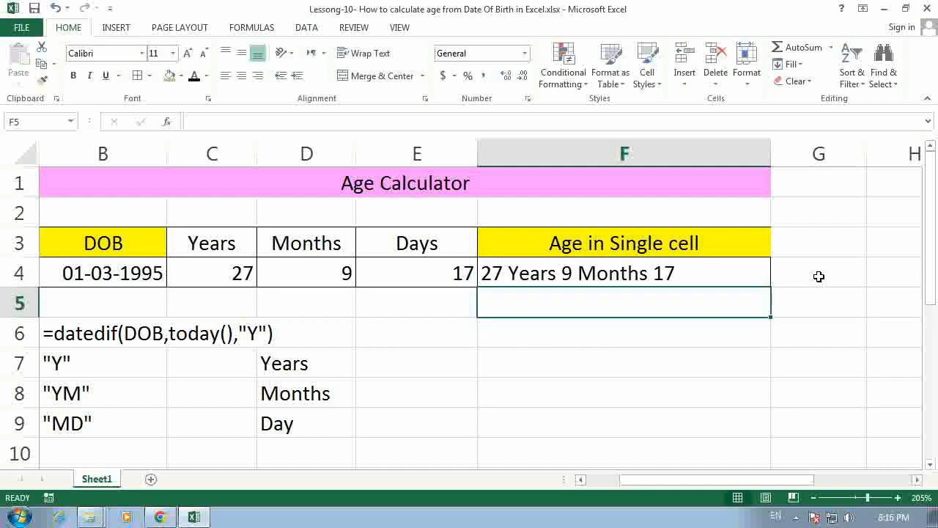
Step: Append &" Days" to the end of the formula in cell F4, with a space before the word
key(Up)
key(F2)
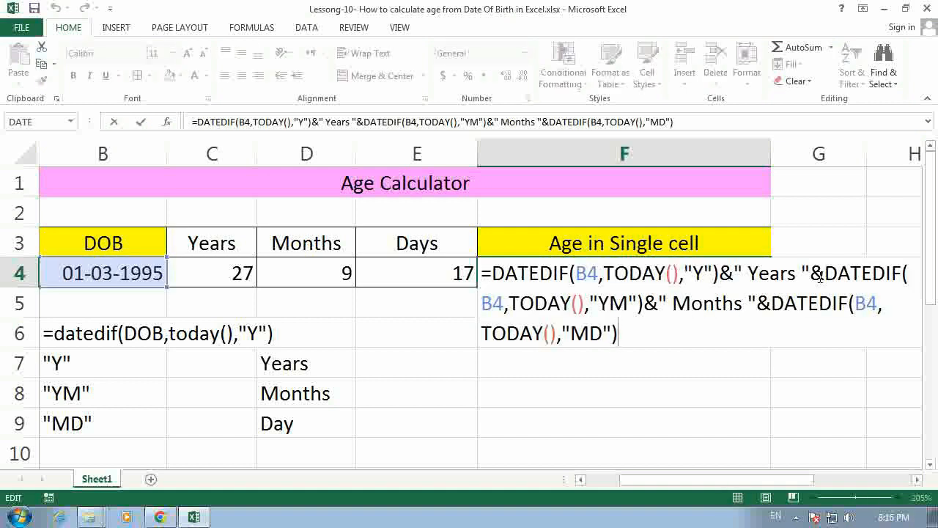
text(&)
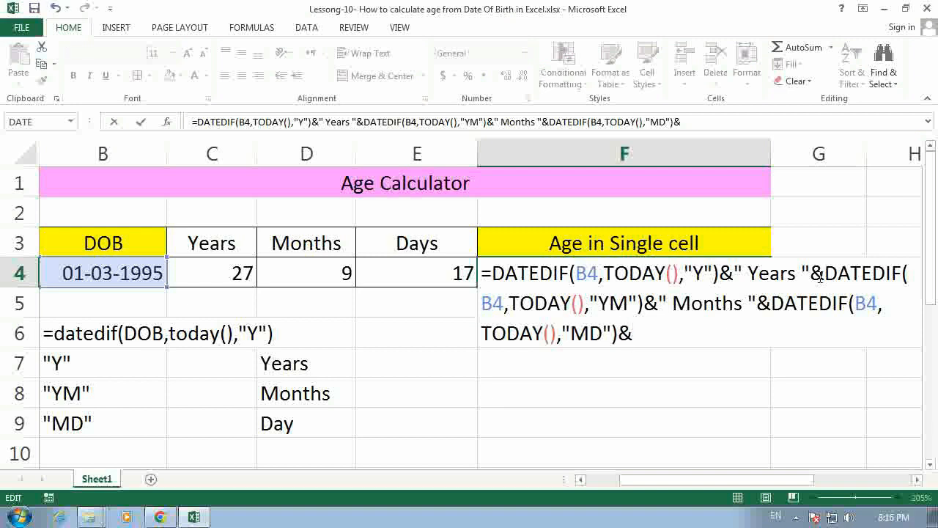
text(" Days)
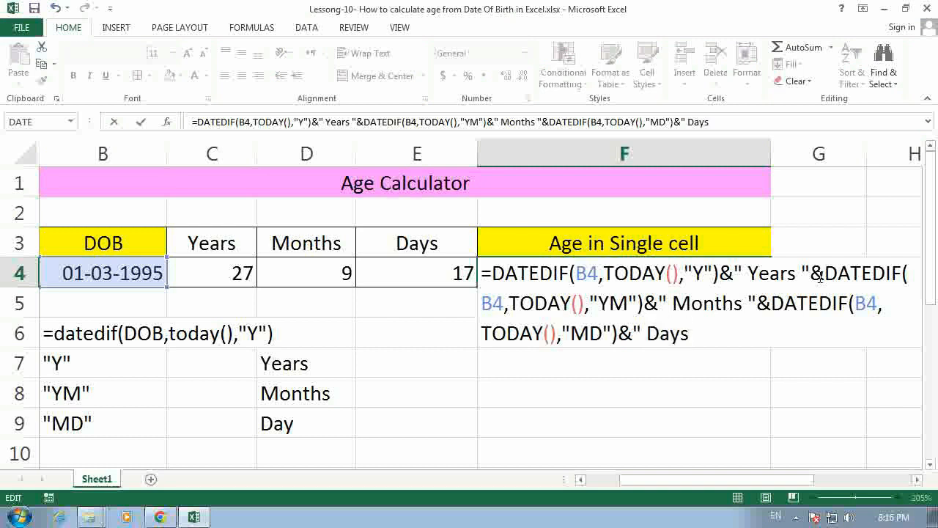
text(")
key(Return)
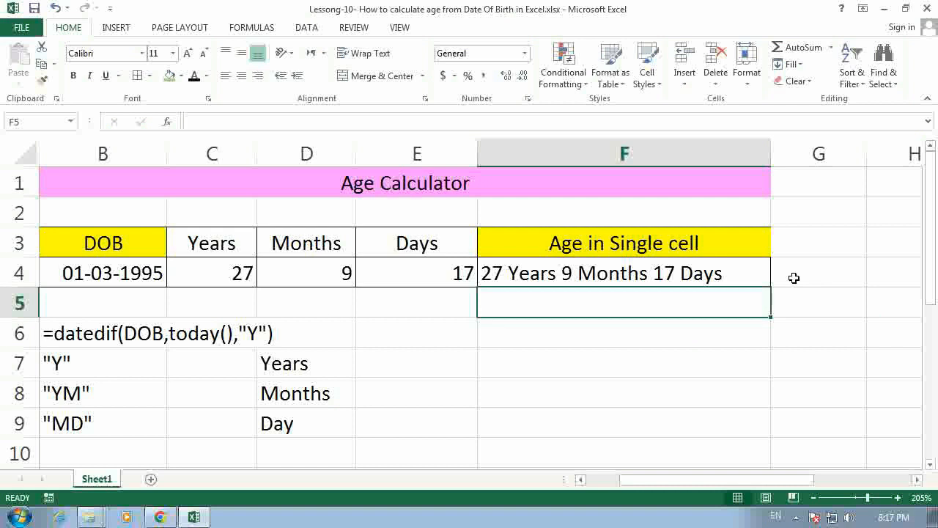
Step: Convert the range B3:F4 into a table with headers
drag(106, 250, 523, 273)
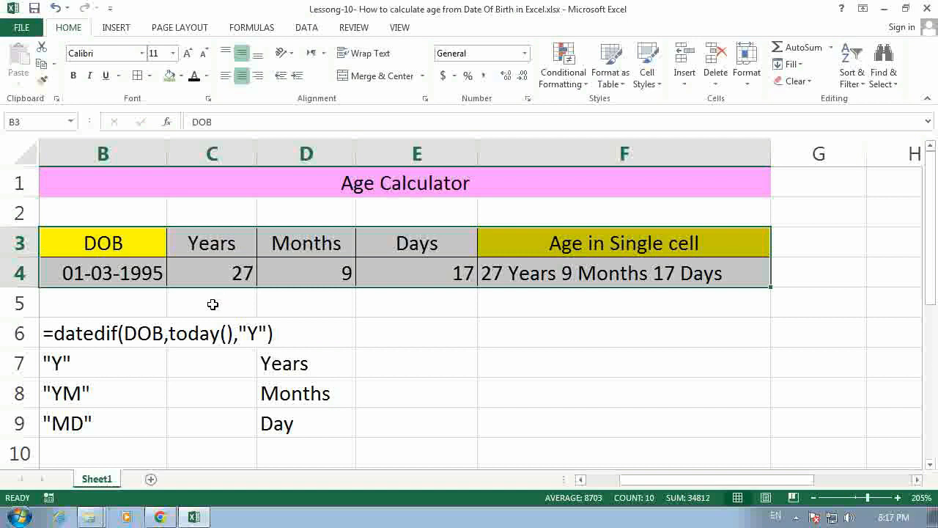
key(ctrl+t)
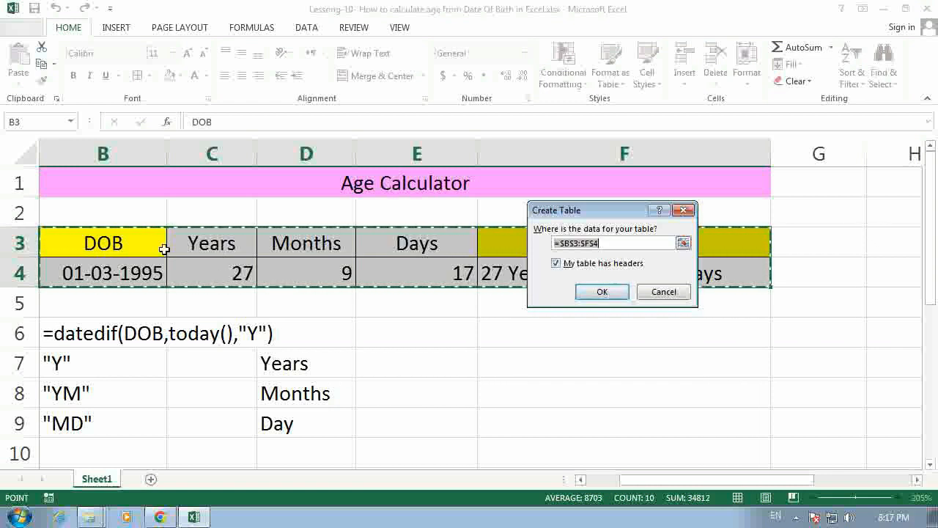
click(600, 292)
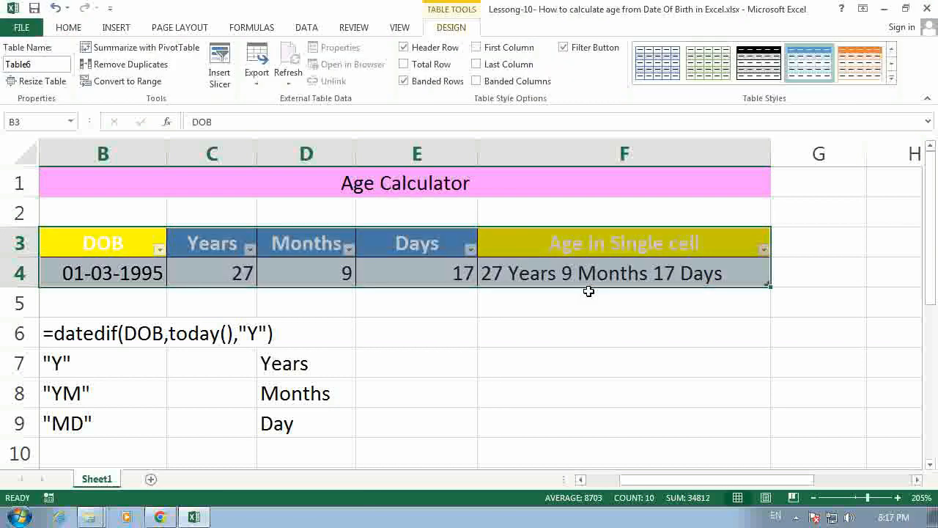
Step: Turn off the filter for the table's header row B3:F3
drag(77, 243, 540, 243)
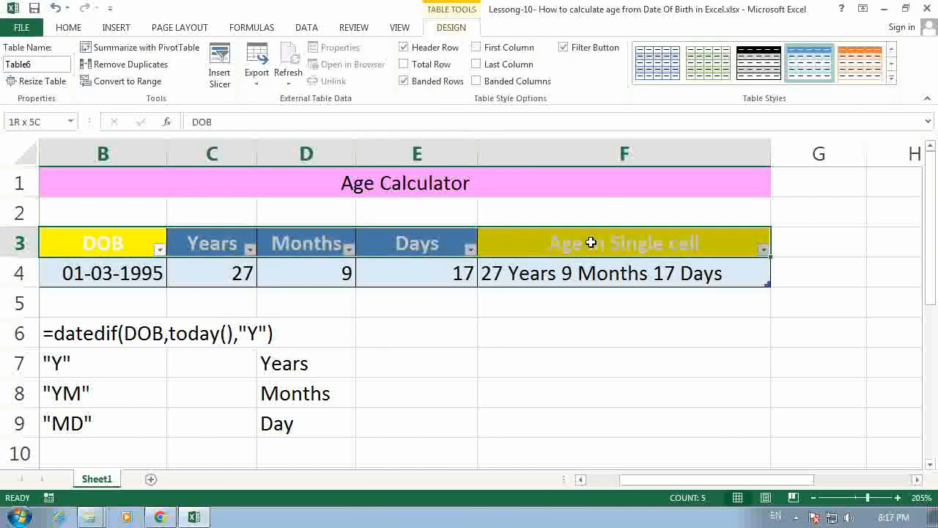
click(78, 30)
click(308, 29)
click(387, 62)
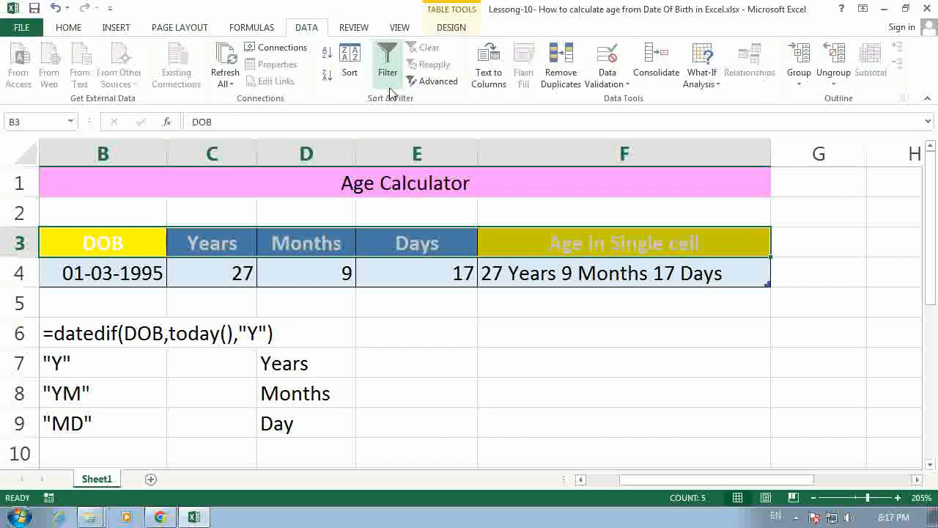
Step: Set the font colour of the table headers in B3:F3 to black
drag(126, 242, 597, 243)
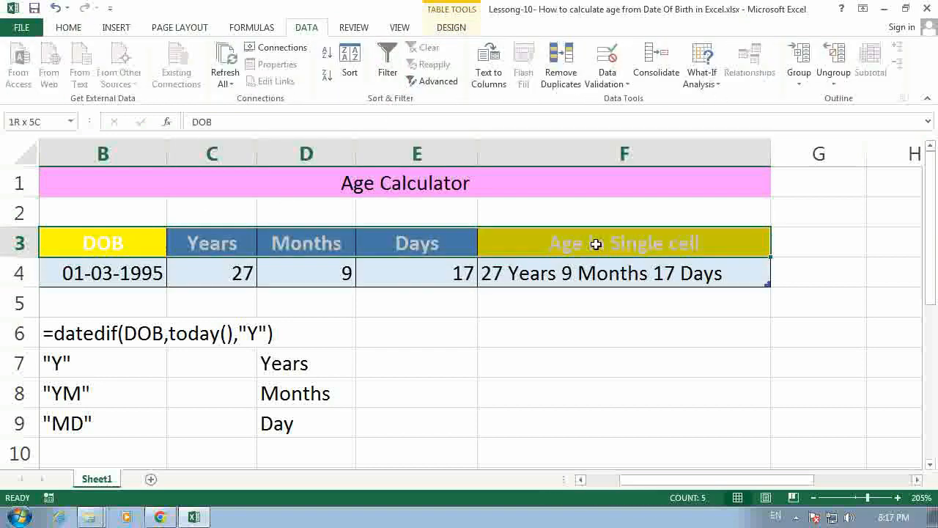
click(70, 28)
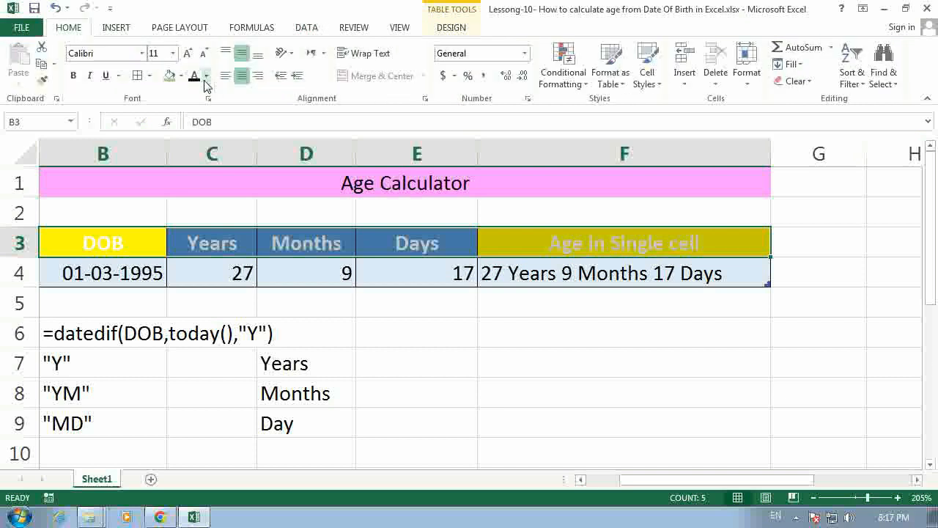
click(194, 75)
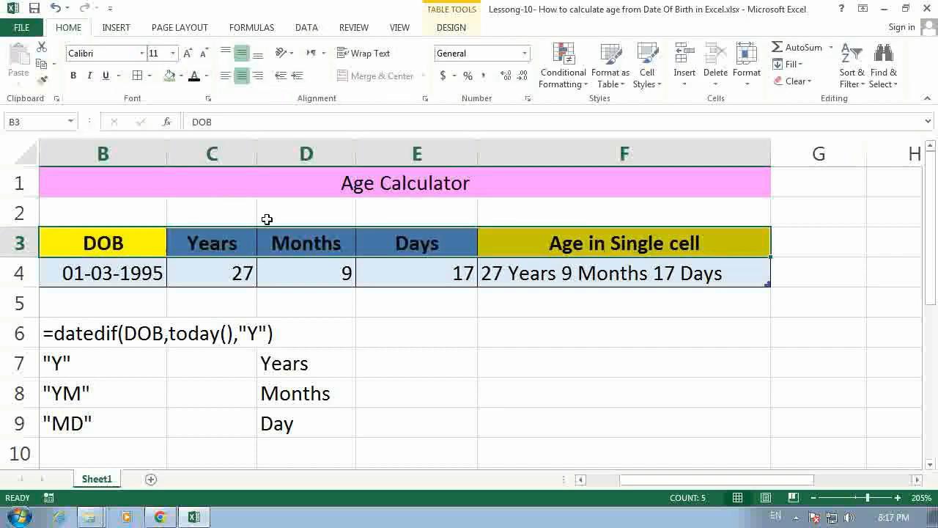
Step: Add a new row at the end of the table and copy the formatting of cell C4 onto cell C5
click(713, 275)
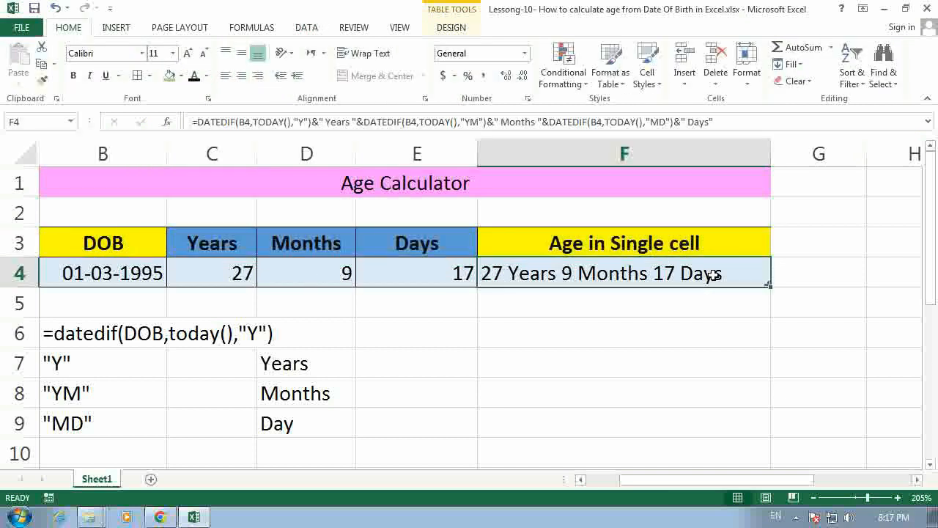
key(Tab)
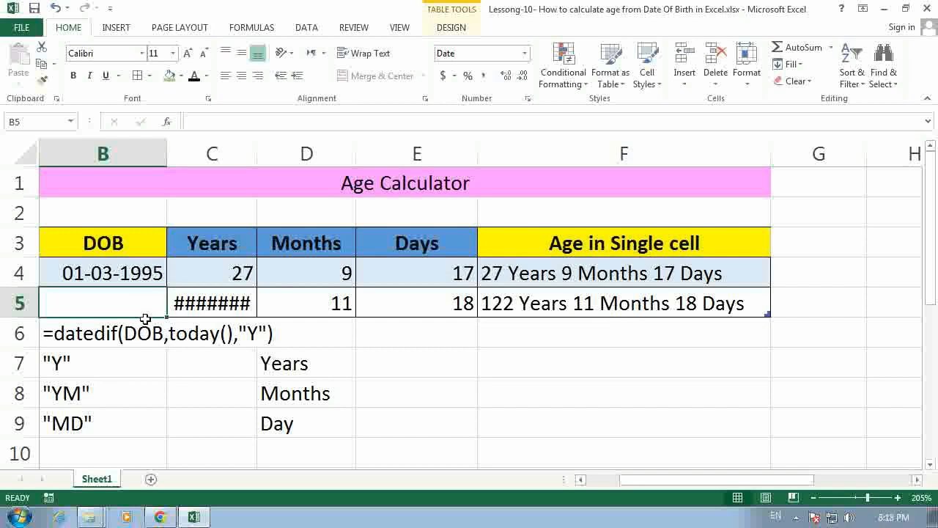
click(198, 272)
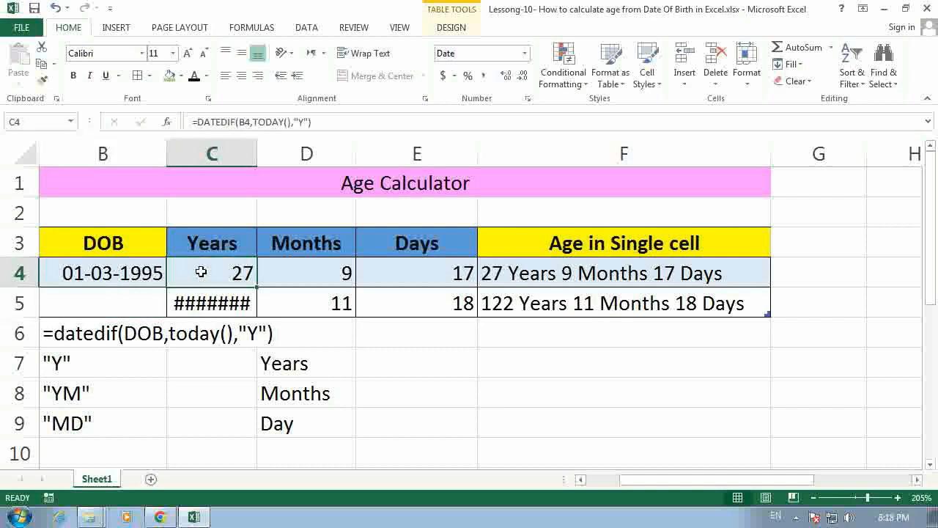
click(41, 79)
click(196, 304)
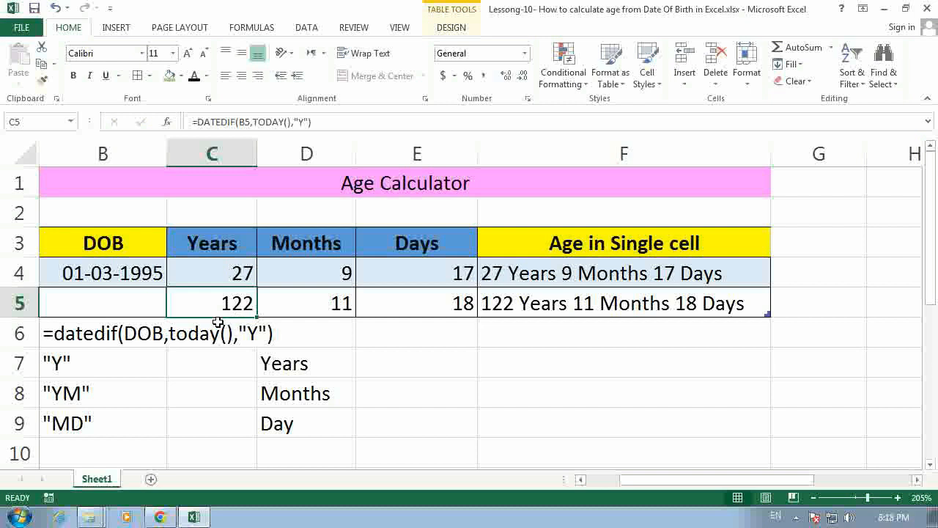
Step: Enter a second date of birth in cell B5 of the DOB column
click(110, 301)
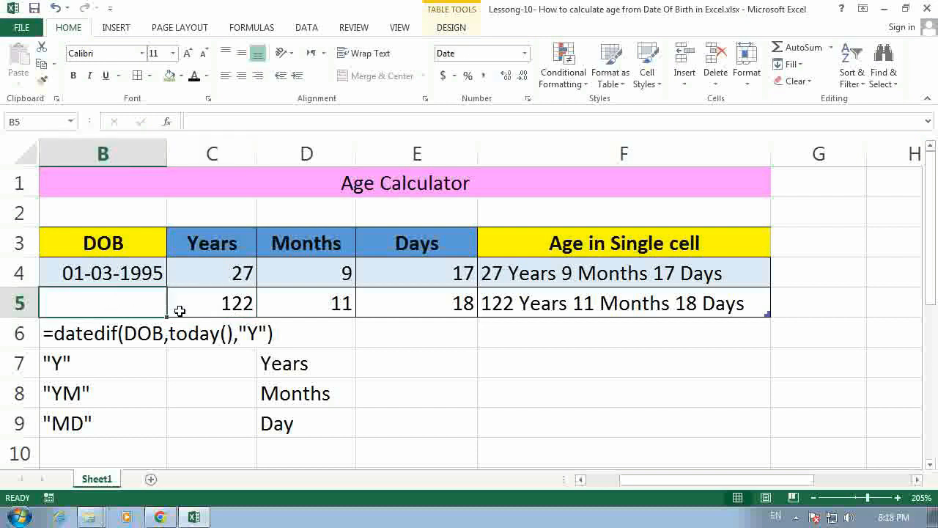
text(1-)
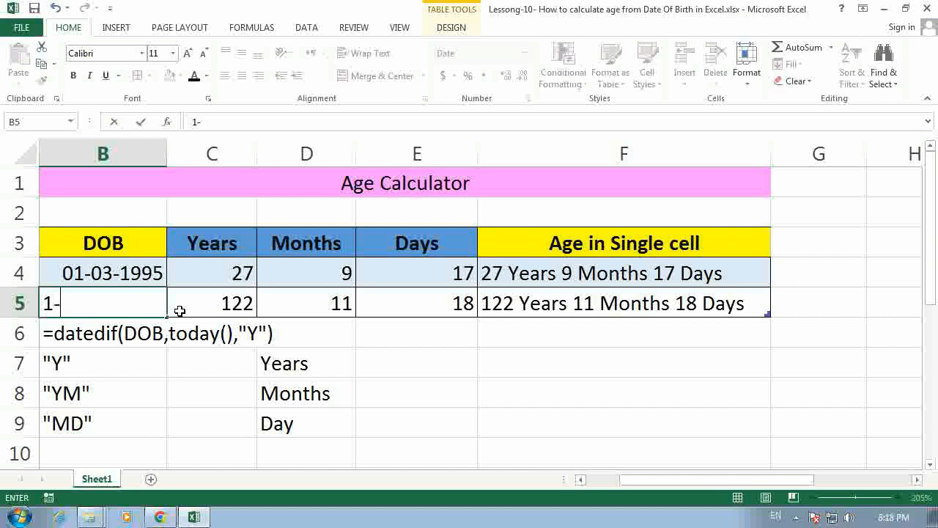
text(5-197)
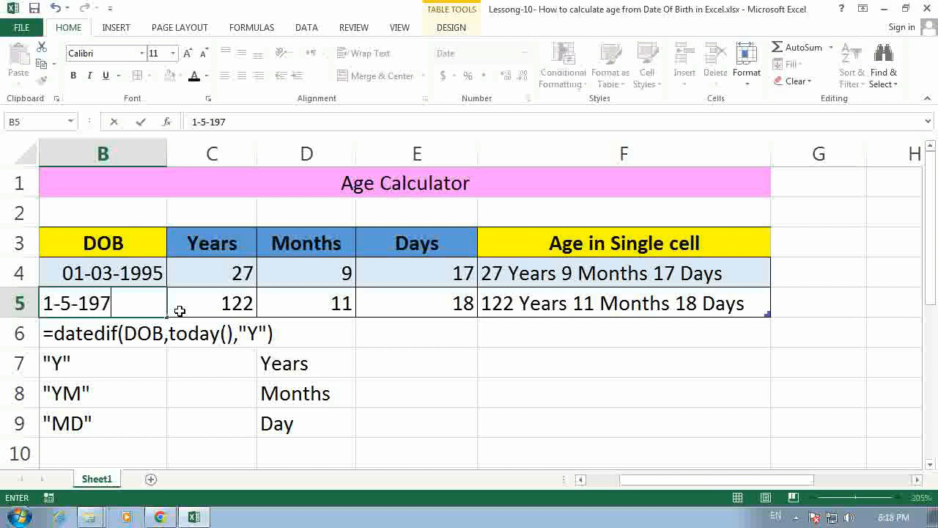
text(4)
key(Return)
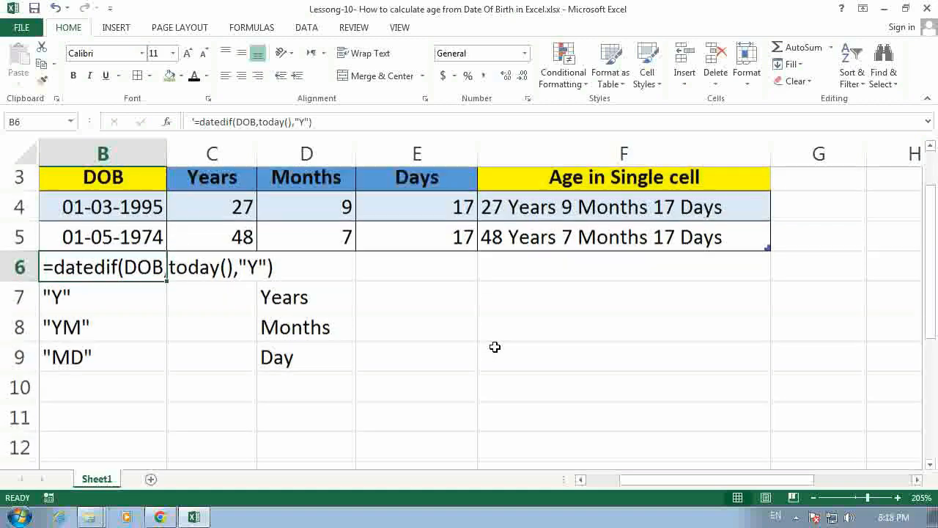
Step: Move the DATEDIF syntax notes from B6:D9 down so that they start in cell B10
scroll(494, 347, down, 1)
drag(87, 249, 308, 333)
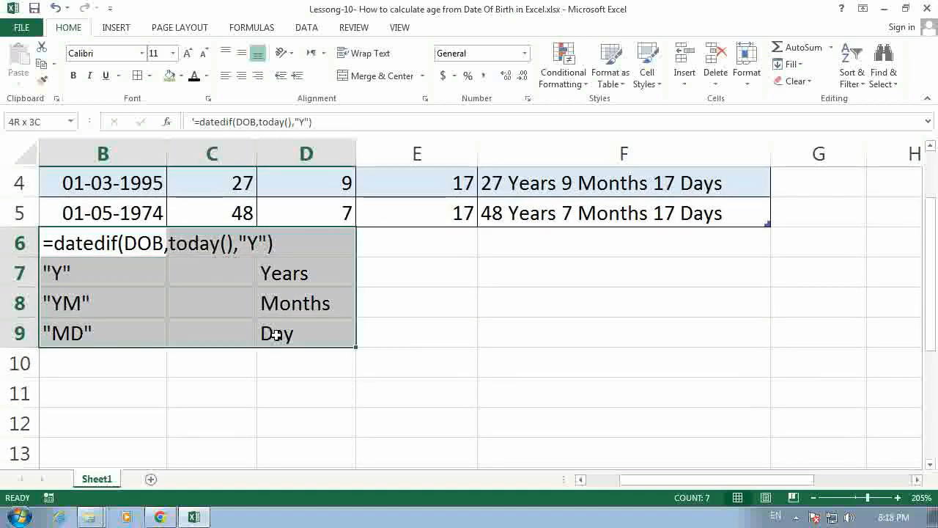
drag(237, 359, 239, 403)
drag(65, 242, 215, 458)
Step: Add another row at the end of the table and enter a third date of birth in cell B6
click(736, 221)
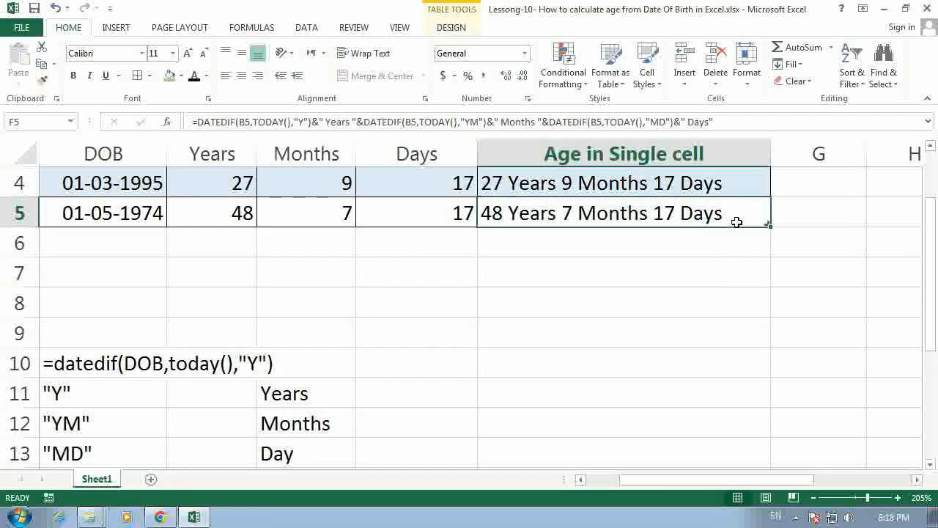
key(Tab)
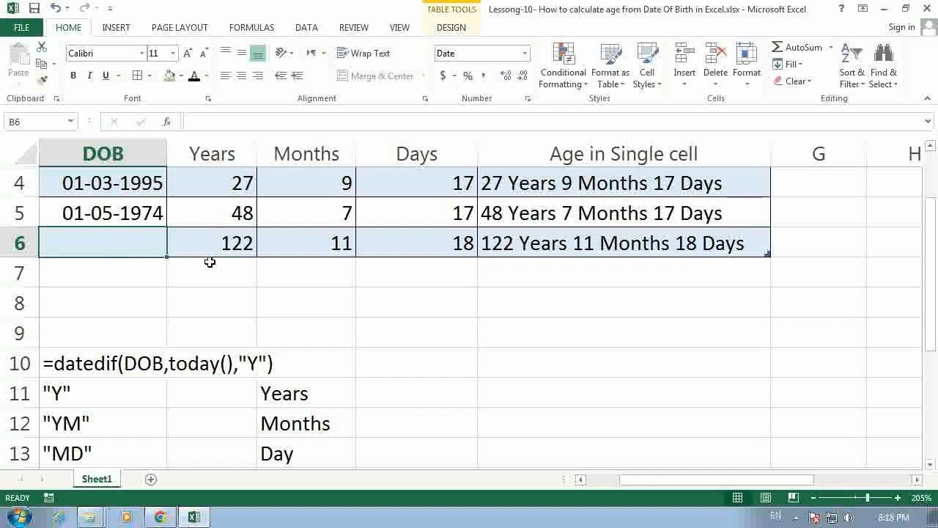
text(1-05)
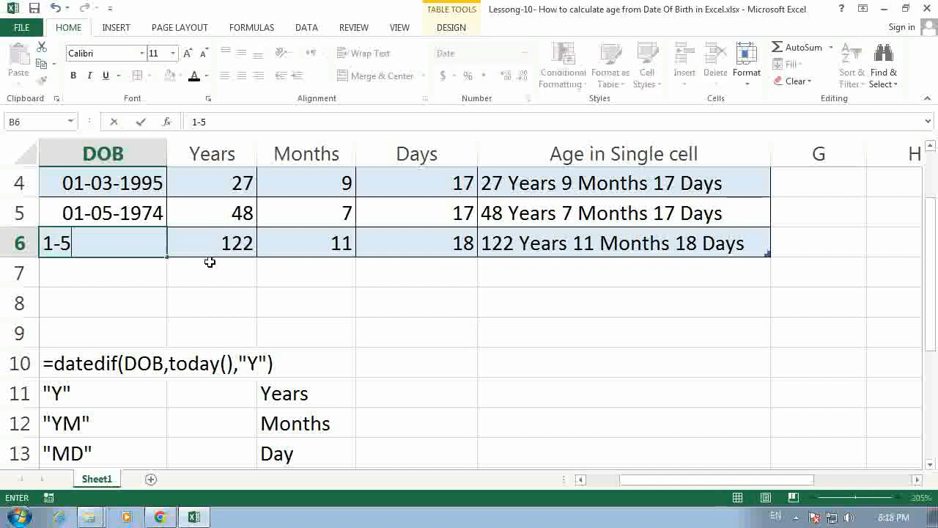
text(-2001)
key(Return)
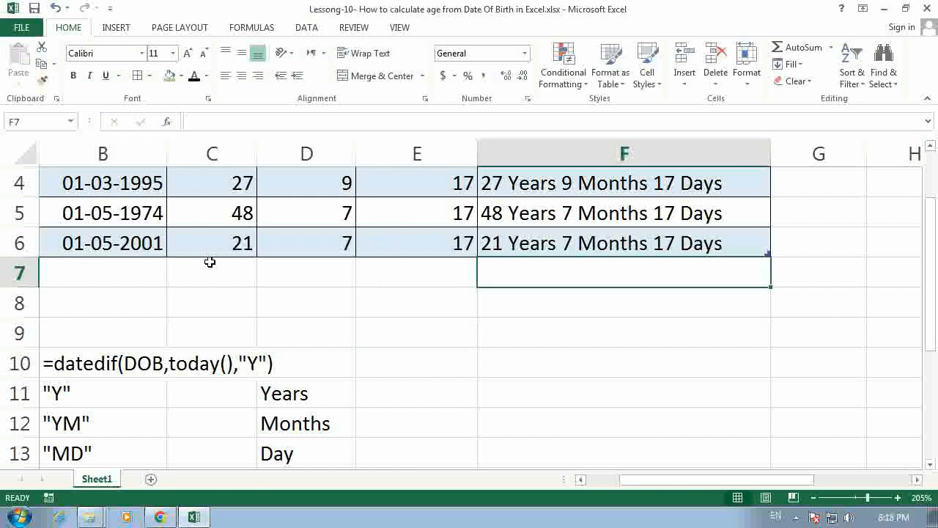
Step: Extend the table by entering a fourth date of birth in cell B7, and check the combined age formula in F7
click(104, 277)
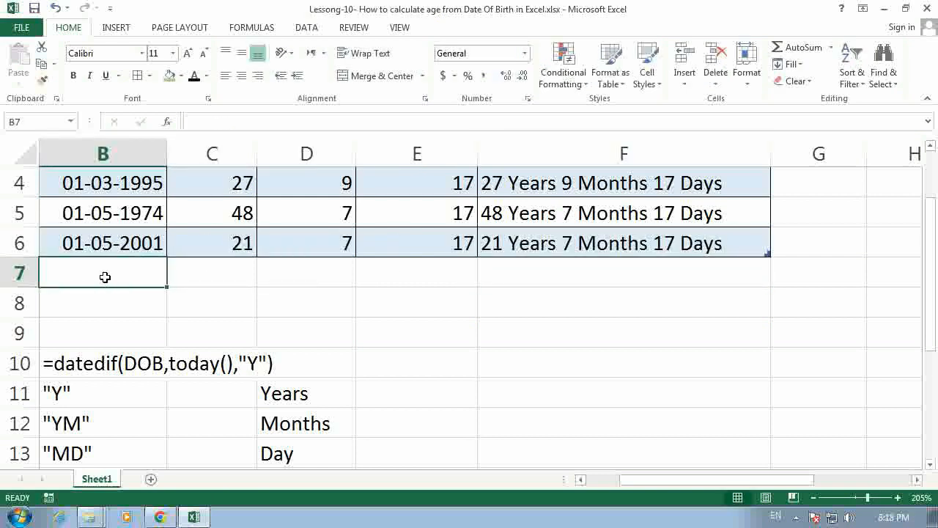
text(1-06-20)
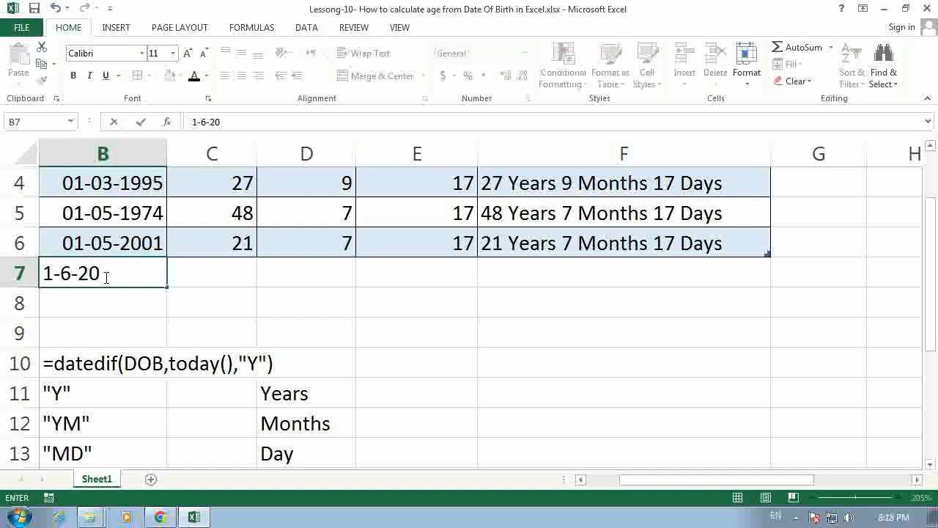
text(21)
key(Return)
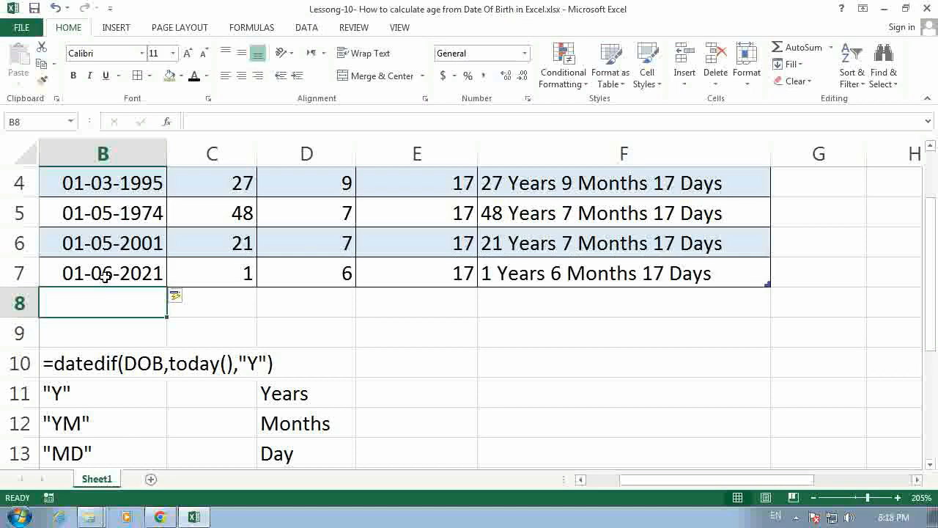
click(645, 280)
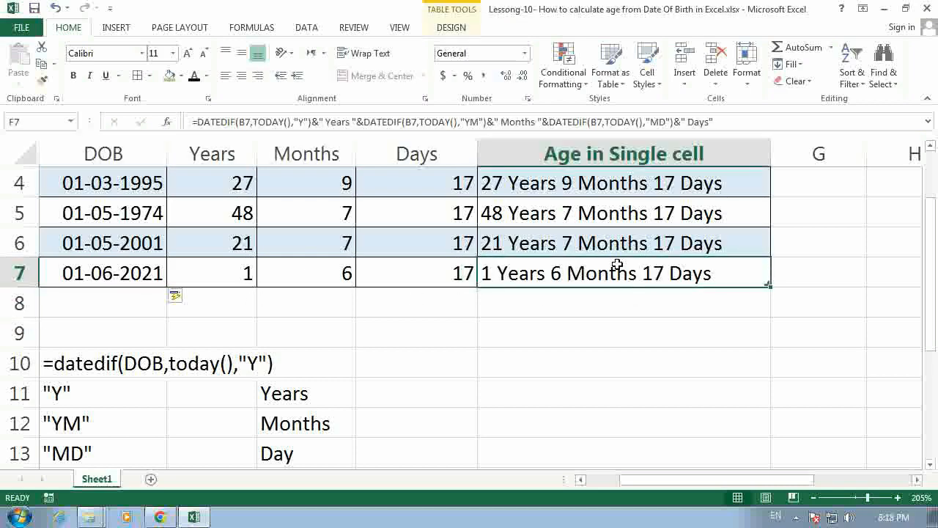
scroll(510, 288, up, 1)
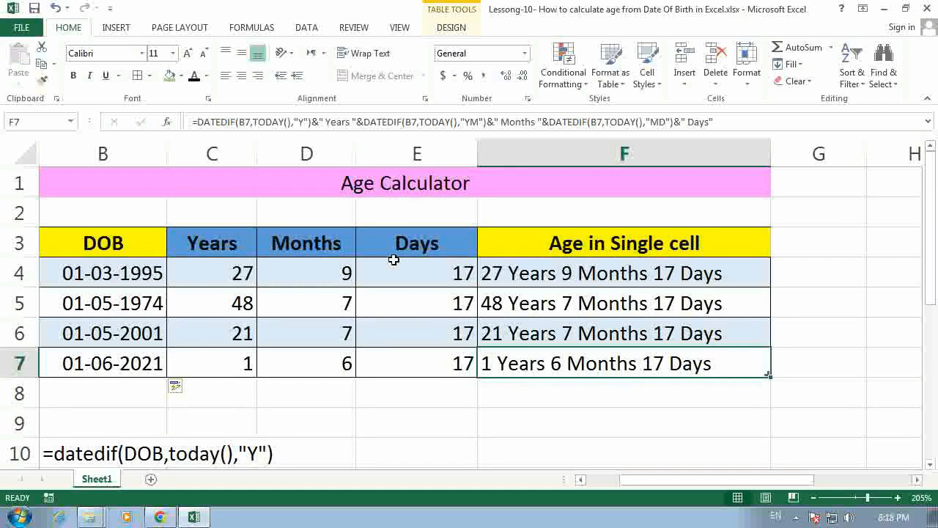
mouse_move(625, 480)
mouse_down()
mouse_move(592, 481)
mouse_move(627, 480)
mouse_up()
mouse_move(654, 482)
mouse_down()
mouse_move(620, 487)
mouse_move(641, 482)
mouse_up()
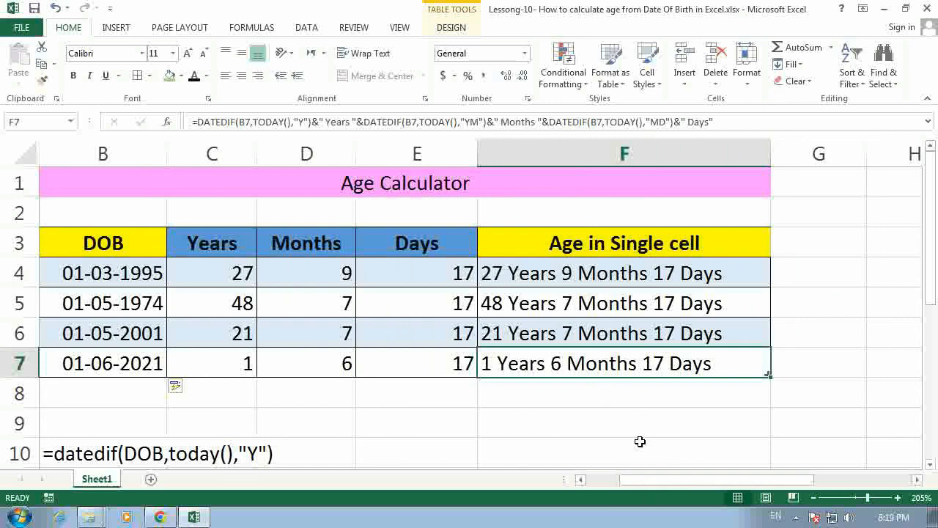